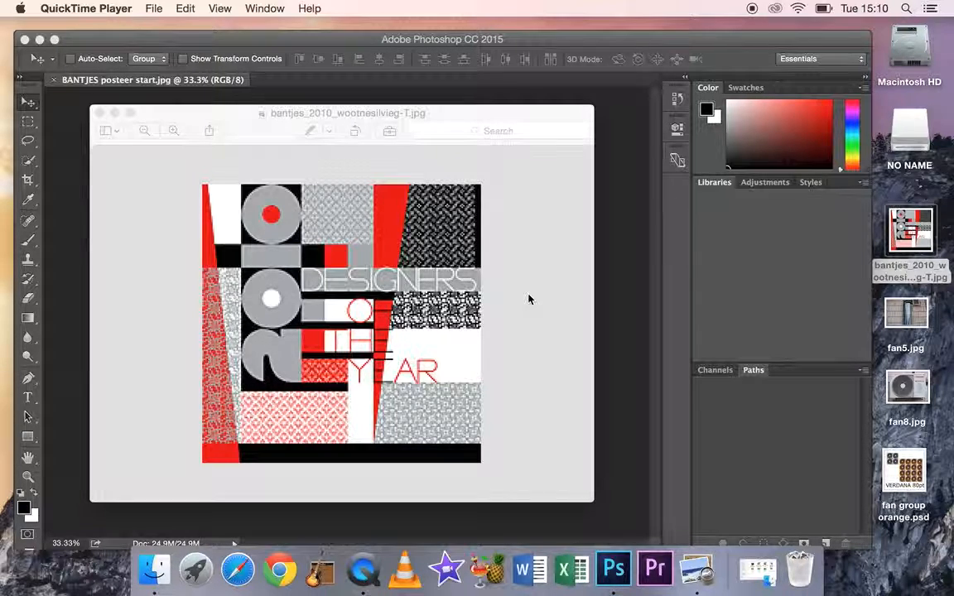
# Close the reference image and create a new 15 × 15 cm RGB document at 300 pixels/centimeter with a white background
pyautogui.click(101, 113)
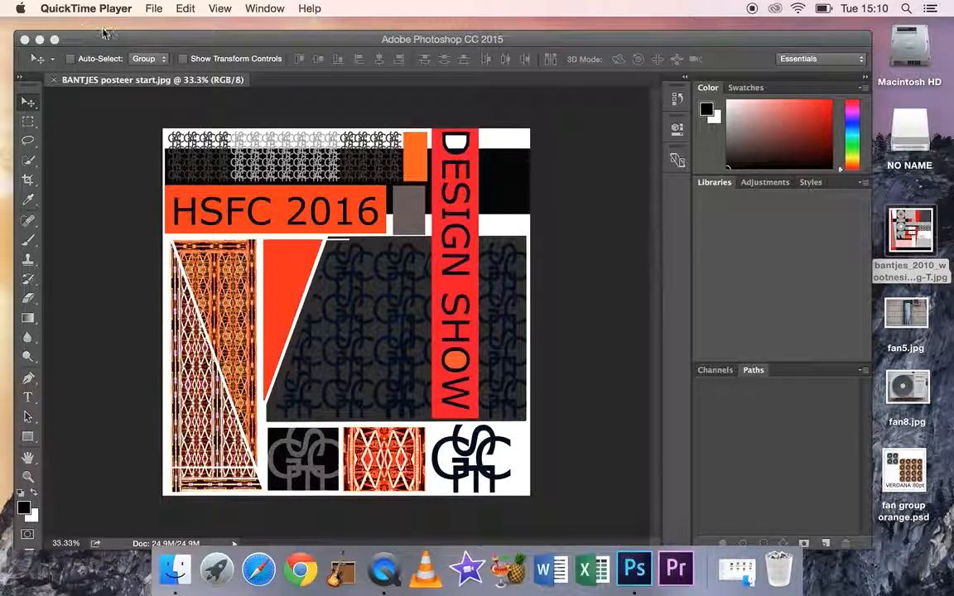
pyautogui.click(92, 131)
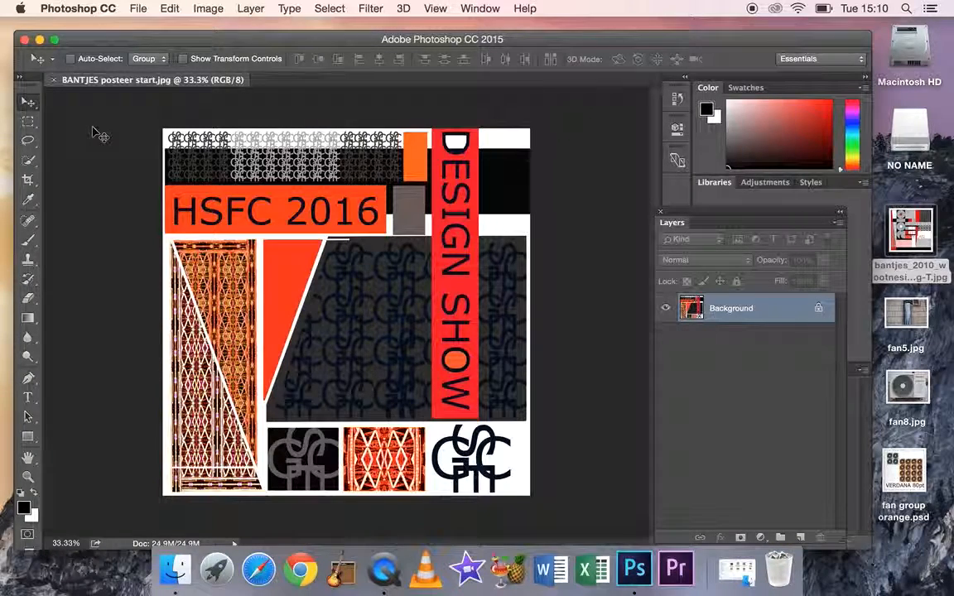
pyautogui.click(139, 10)
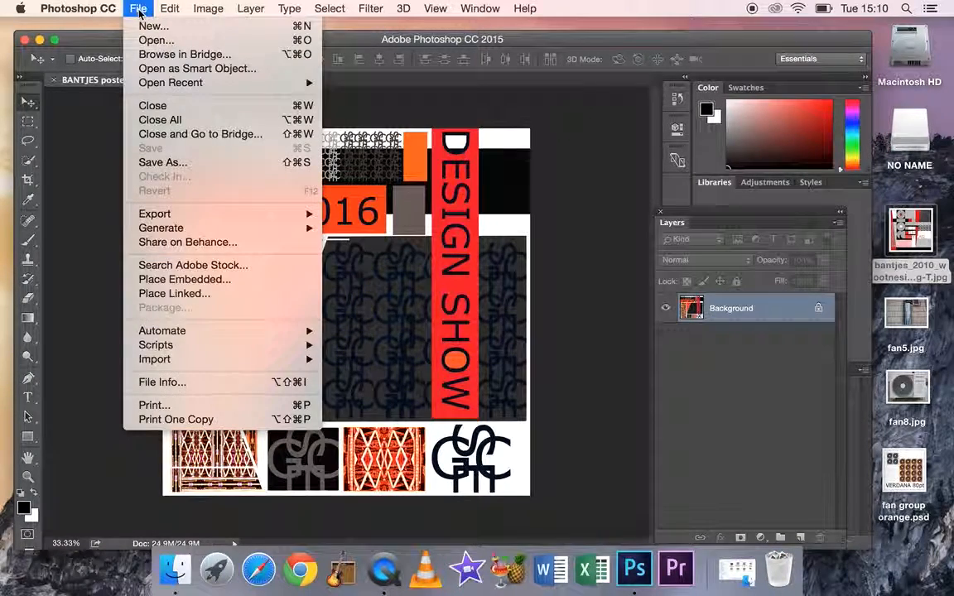
pyautogui.click(154, 26)
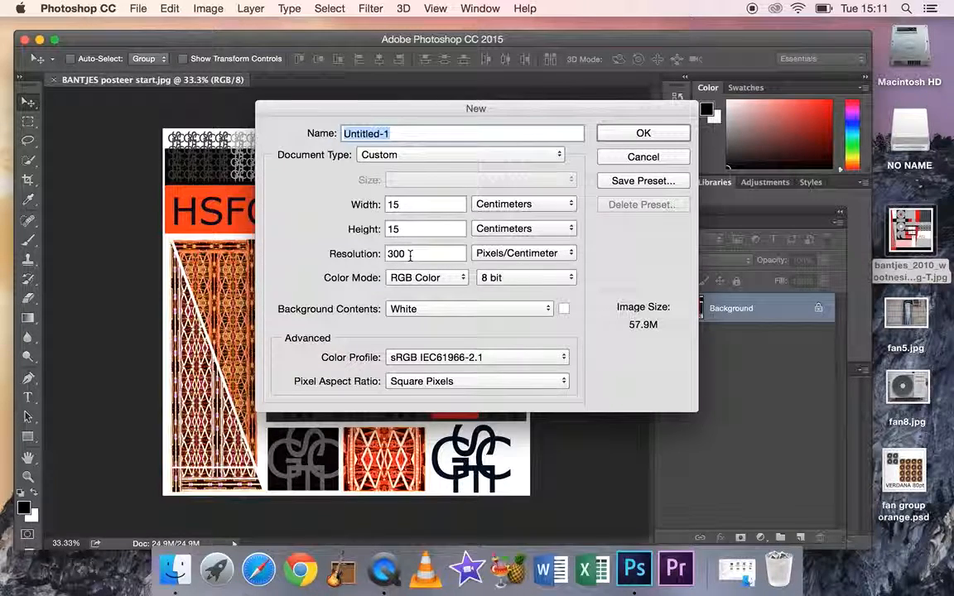
pyautogui.click(629, 139)
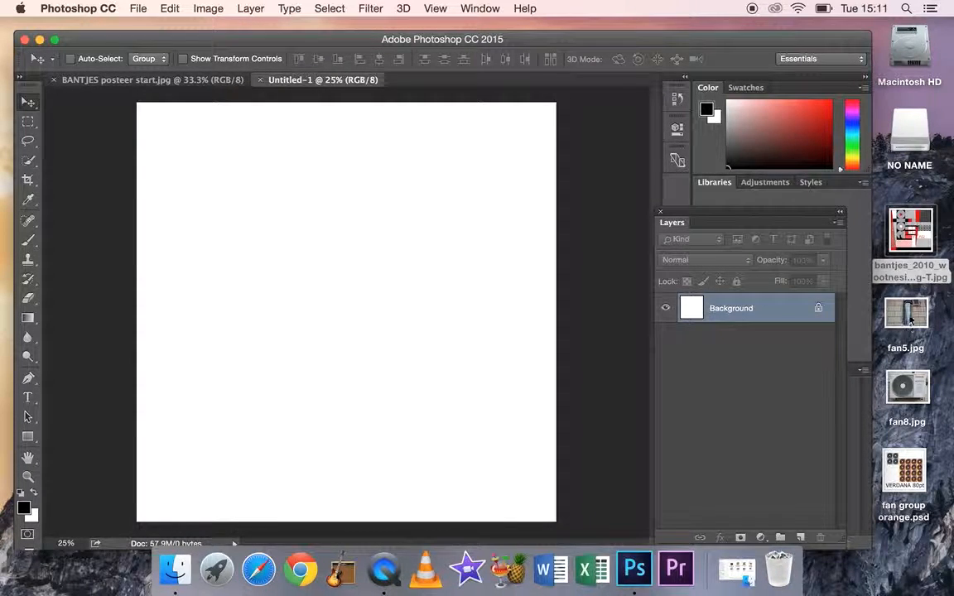
# Open fan8.jpg in Photoshop and crop its outer edges closer around the fan unit
pyautogui.moveTo(912, 391); pyautogui.dragTo(637, 571)
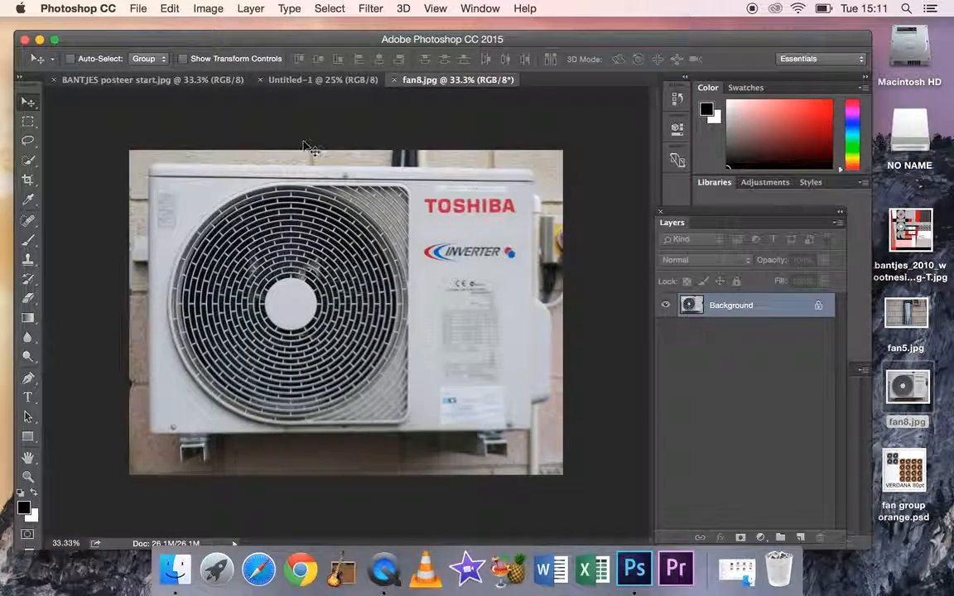
pyautogui.click(30, 181)
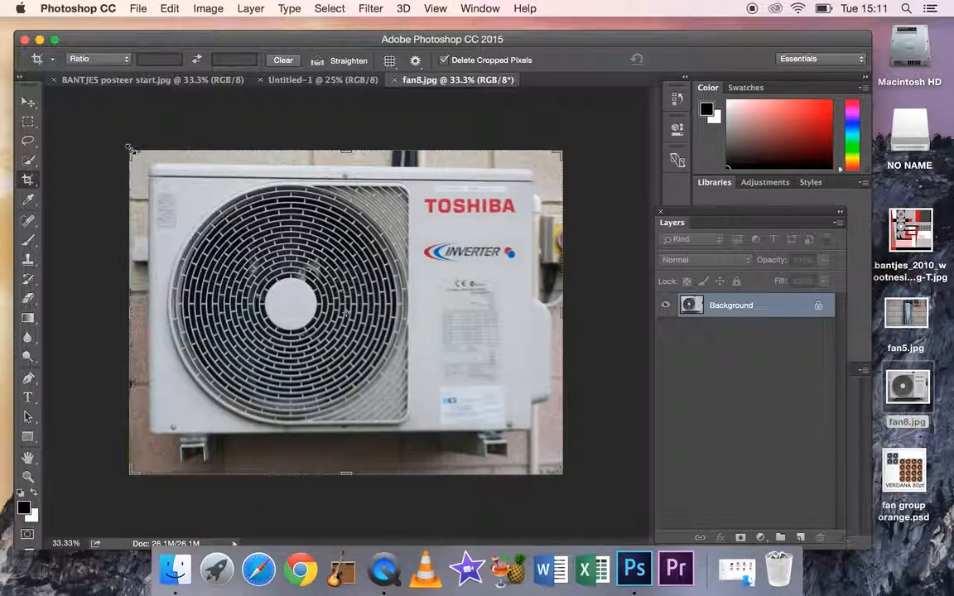
pyautogui.moveTo(130, 149); pyautogui.dragTo(139, 155)
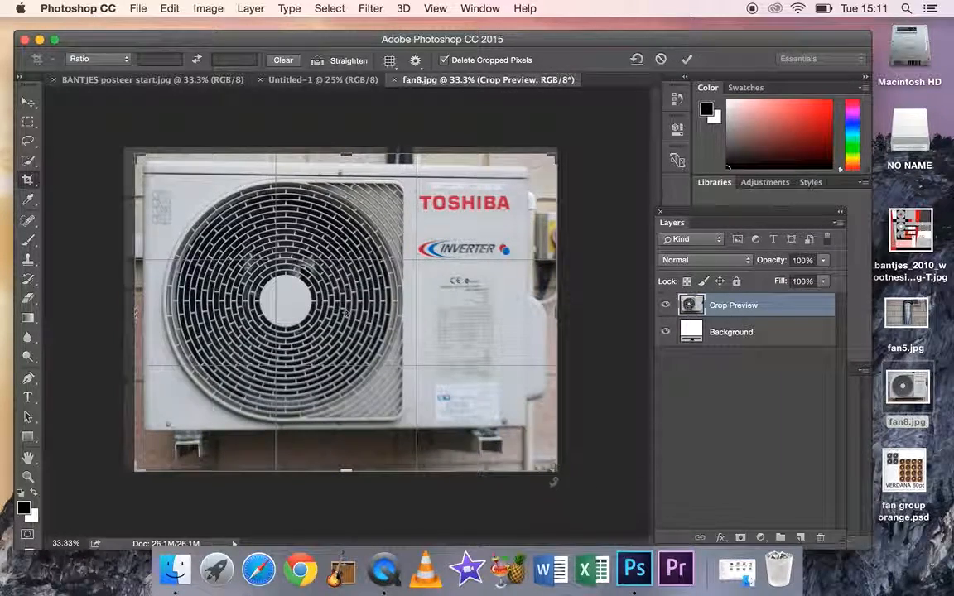
pyautogui.moveTo(554, 470)
pyautogui.mouseDown()
pyautogui.moveTo(528, 450)
pyautogui.moveTo(560, 454)
pyautogui.moveTo(545, 455)
pyautogui.mouseUp()
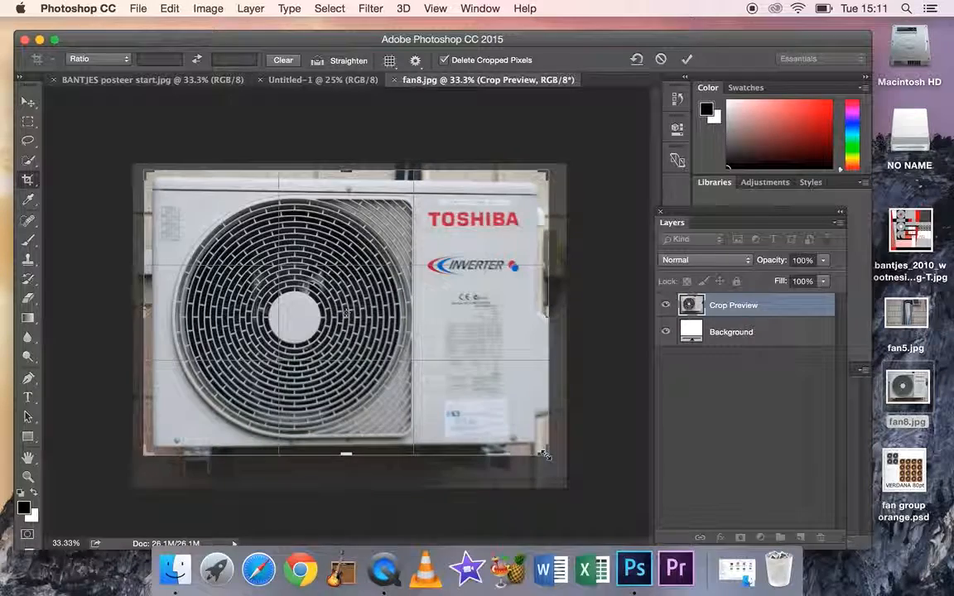
pyautogui.press('Return')
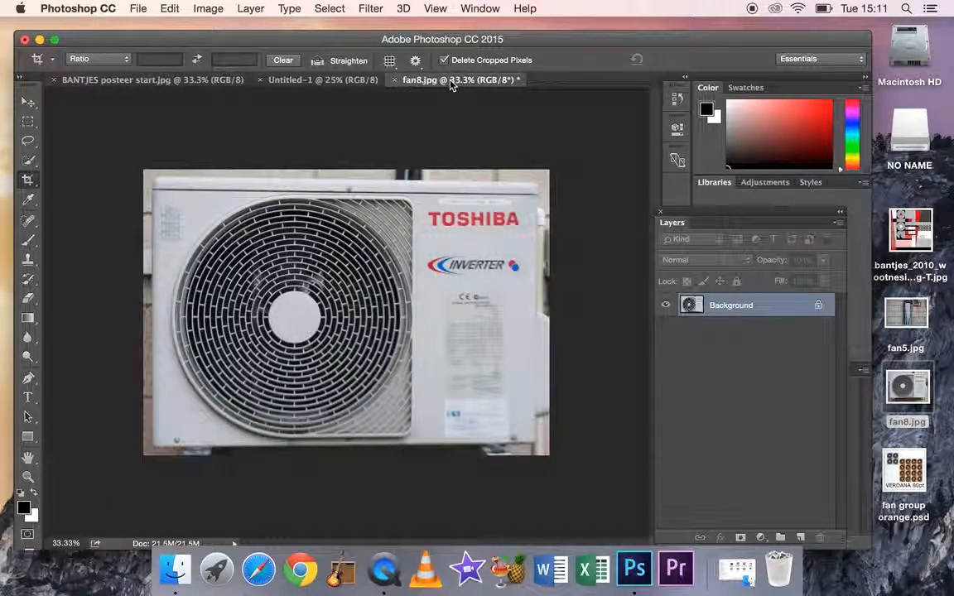
# Copy the cropped fan image into the Untitled-1 document and place it near the canvas's upper-left corner
pyautogui.moveTo(408, 80); pyautogui.dragTo(448, 165)
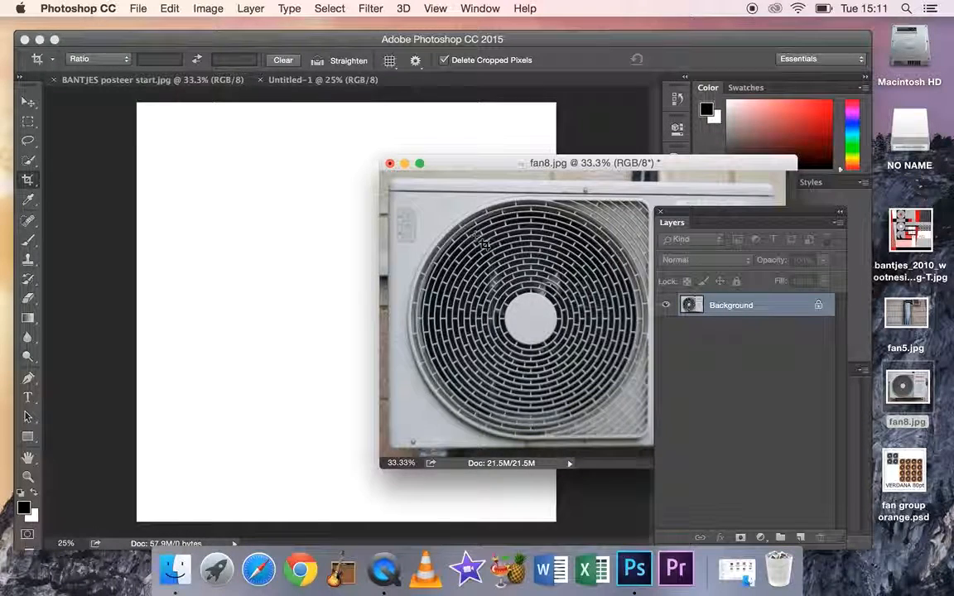
pyautogui.click(28, 101)
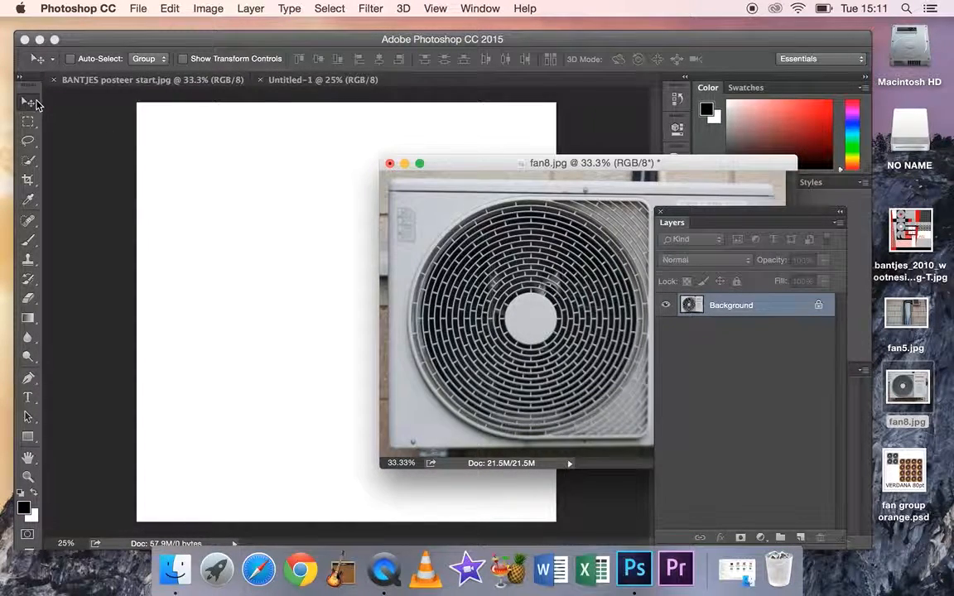
pyautogui.moveTo(430, 250); pyautogui.dragTo(246, 251)
pyautogui.moveTo(320, 229); pyautogui.dragTo(300, 181)
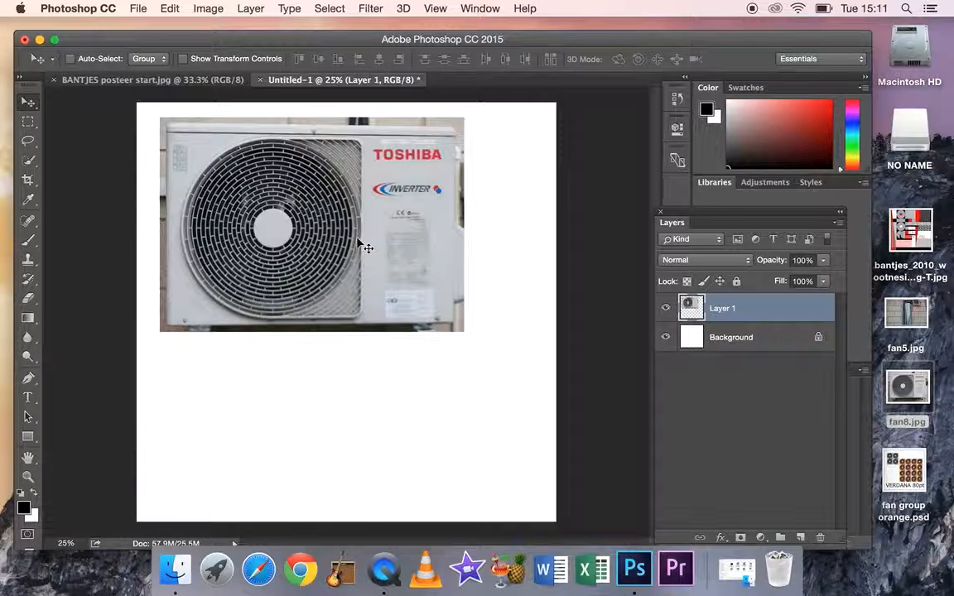
# Scale the fan layer proportionally to about 62%, keeping it in the canvas's upper-left corner
pyautogui.press('super+t')
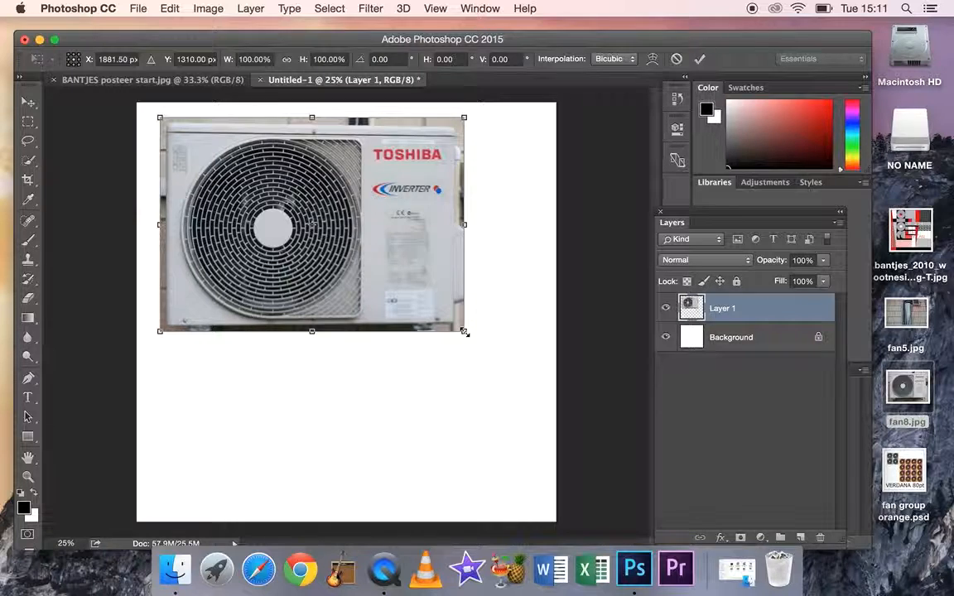
pyautogui.moveTo(464, 332); pyautogui.dragTo(324, 285)
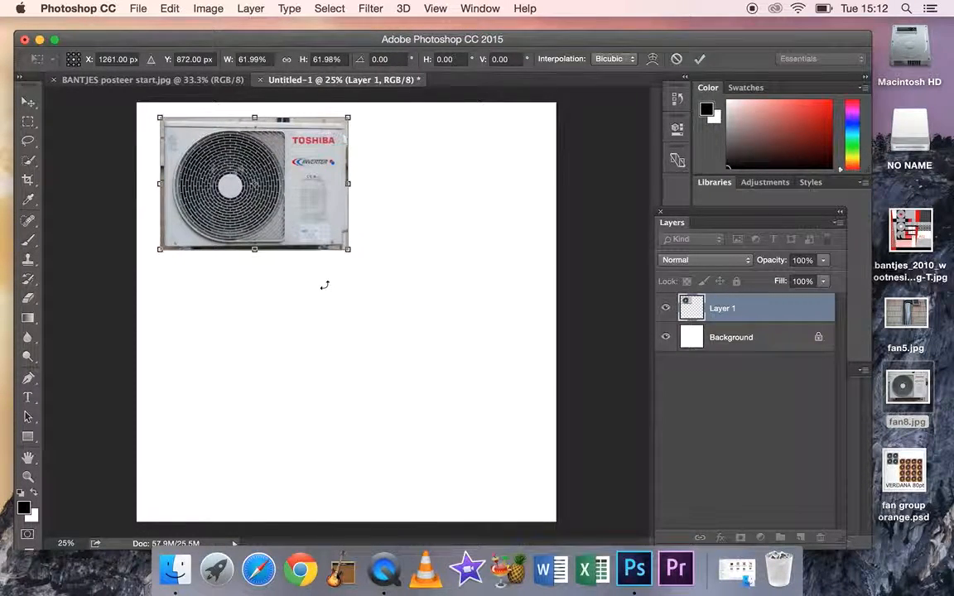
pyautogui.press('Return')
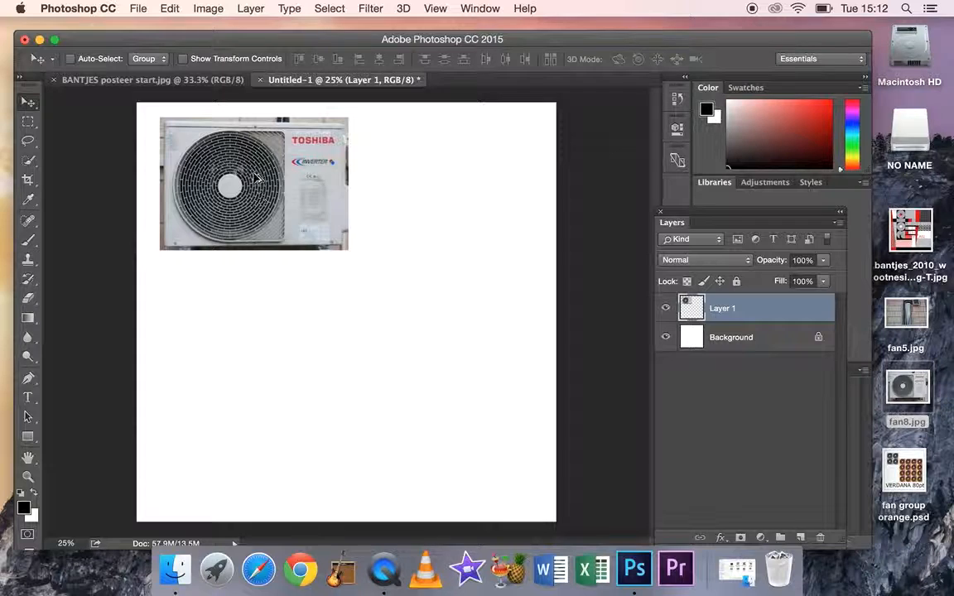
# Duplicate the fan image directly to the right of the original and rotate the copy about 180°
pyautogui.moveTo(256, 182); pyautogui.dragTo(440, 185)
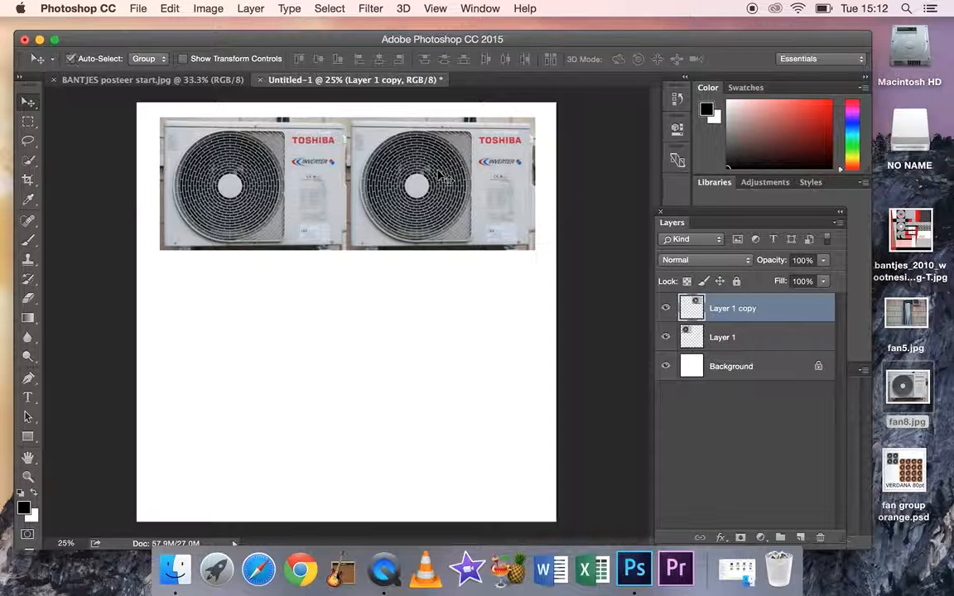
pyautogui.press('super+t')
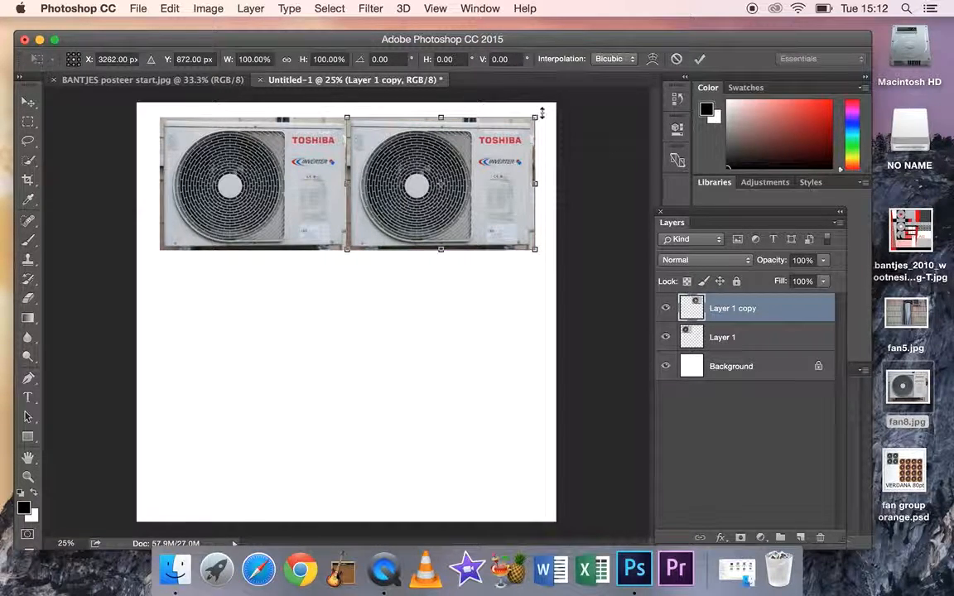
pyautogui.moveTo(544, 112); pyautogui.dragTo(394, 217)
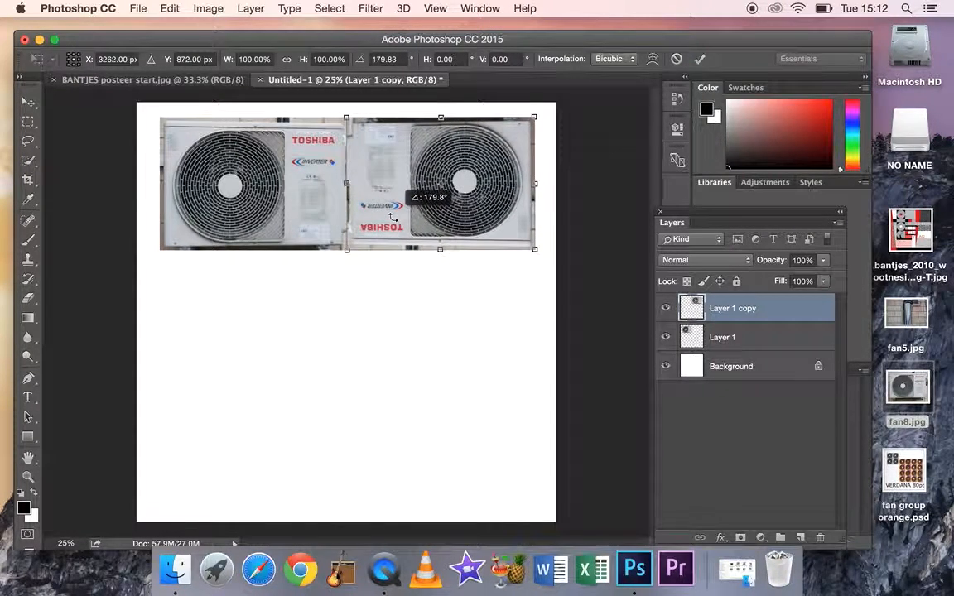
pyautogui.press('Return')
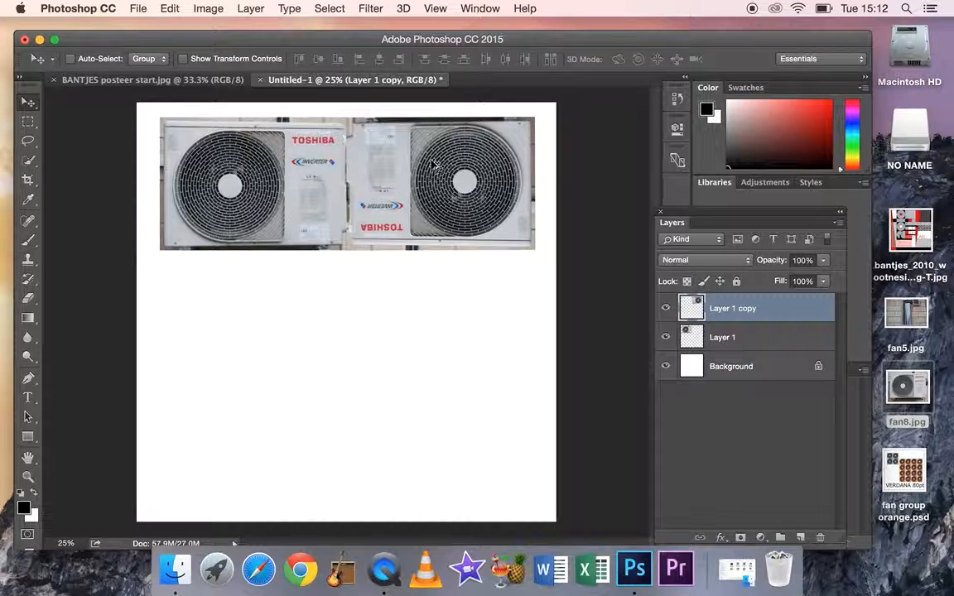
# Add two fan copies below to complete a two-by-two block, rotating the lower-left copy about 180°
pyautogui.moveTo(436, 164); pyautogui.dragTo(216, 314)
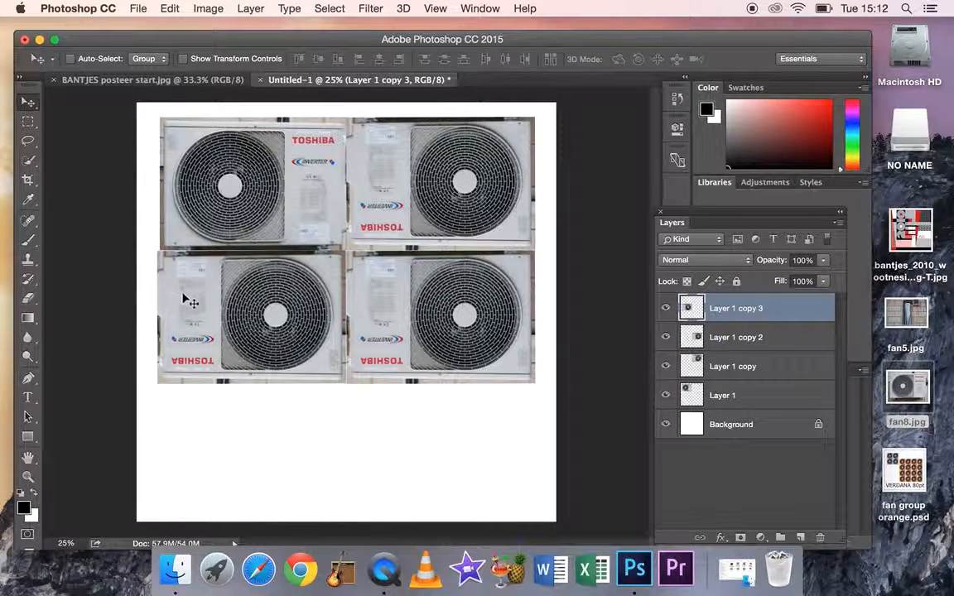
pyautogui.press('super+t')
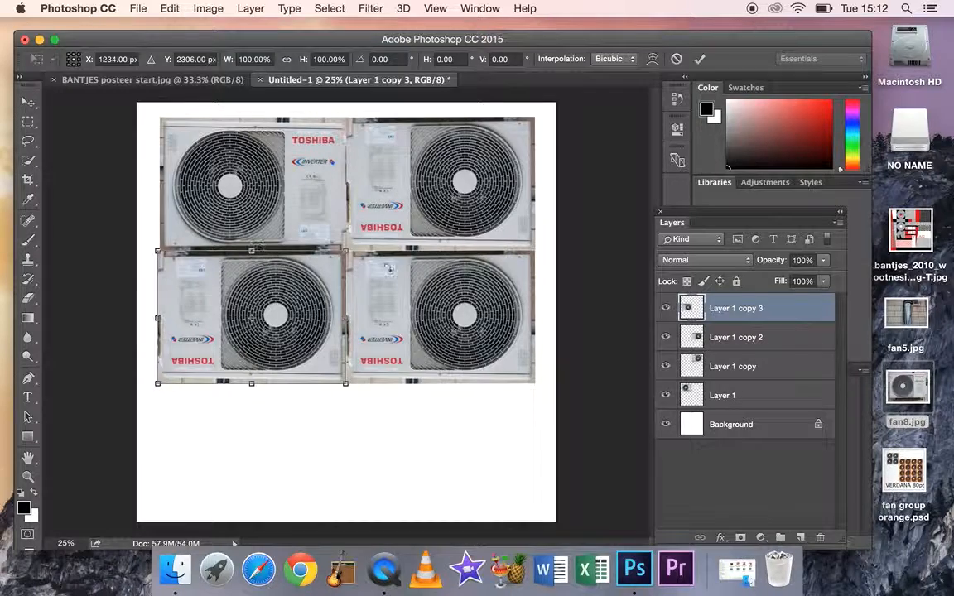
pyautogui.moveTo(362, 237); pyautogui.dragTo(167, 377)
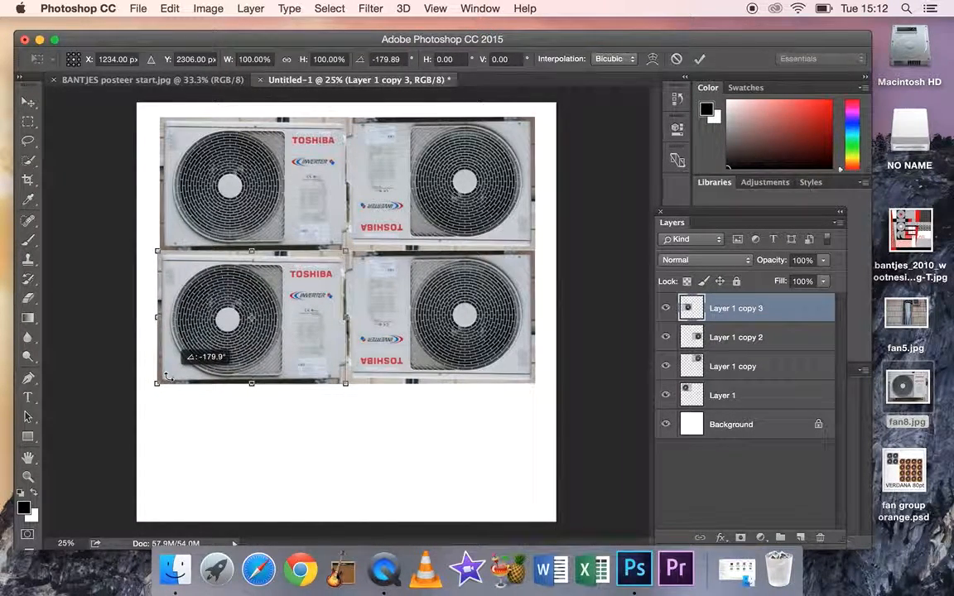
pyautogui.moveTo(166, 376); pyautogui.dragTo(166, 377)
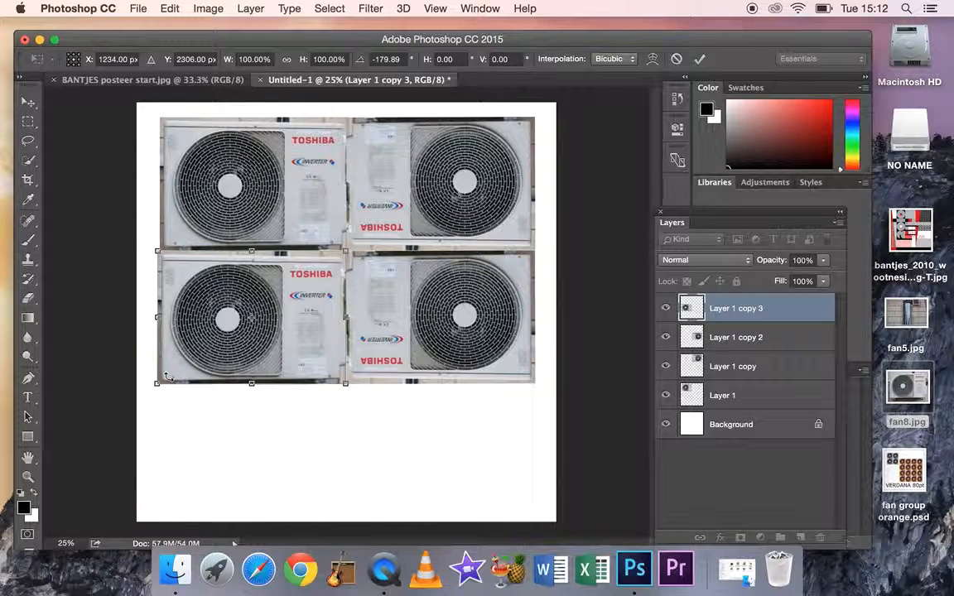
pyautogui.press('Return')
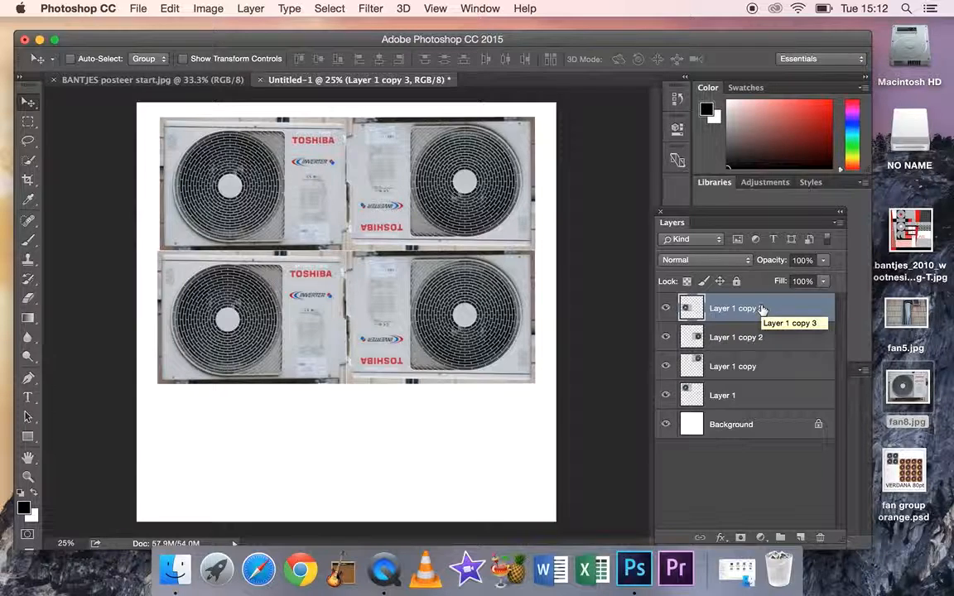
# Merge the four fan layers into a single layer, leaving out the Background
pyautogui.keyDown('shift'); pyautogui.click(762, 395); pyautogui.keyUp('shift')
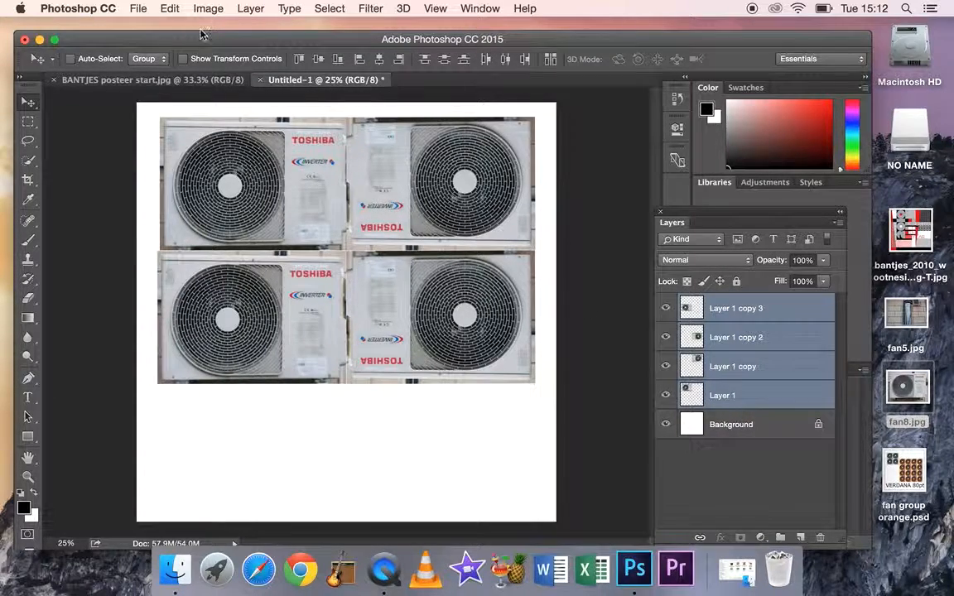
pyautogui.click(250, 8)
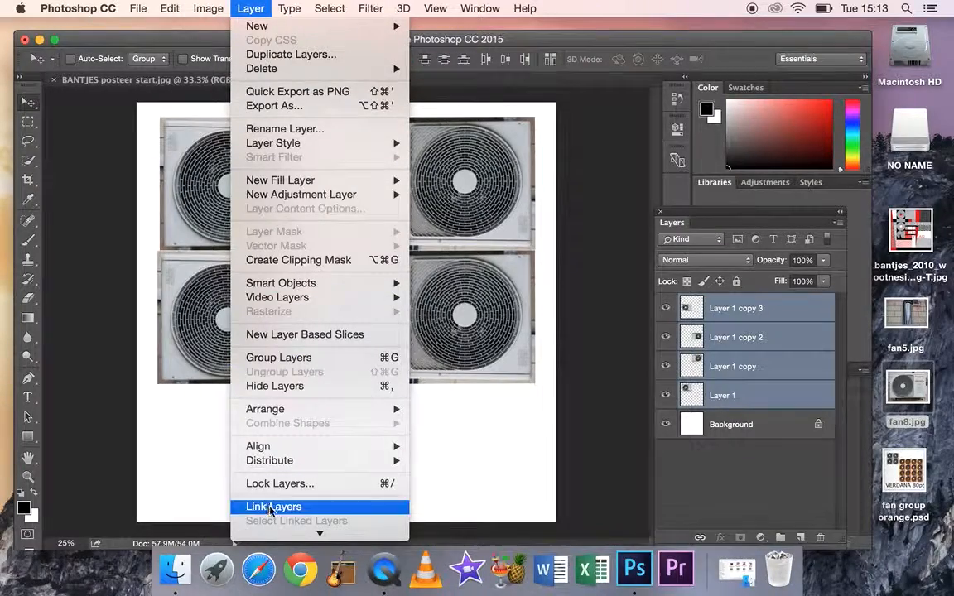
pyautogui.click(285, 484)
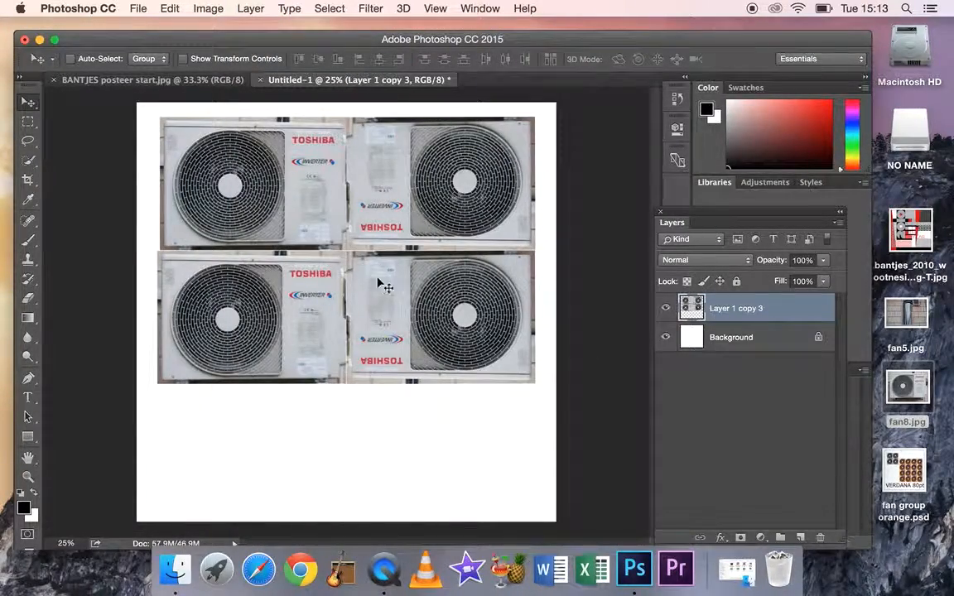
# Shift the merged fan block toward the canvas's upper-left corner and scale it to about 59% width and 65% height
pyautogui.moveTo(340, 271); pyautogui.dragTo(320, 283)
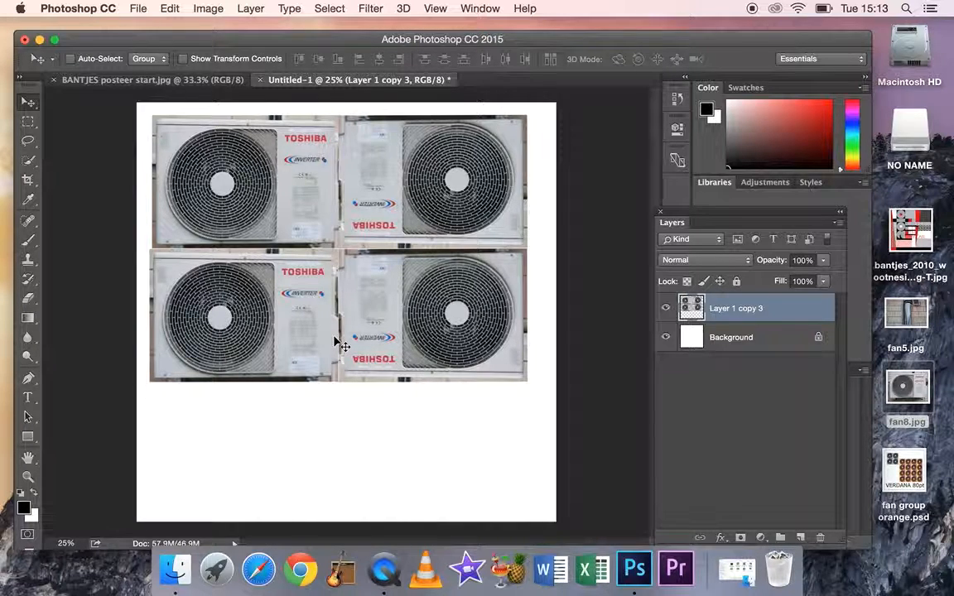
pyautogui.press('super+t')
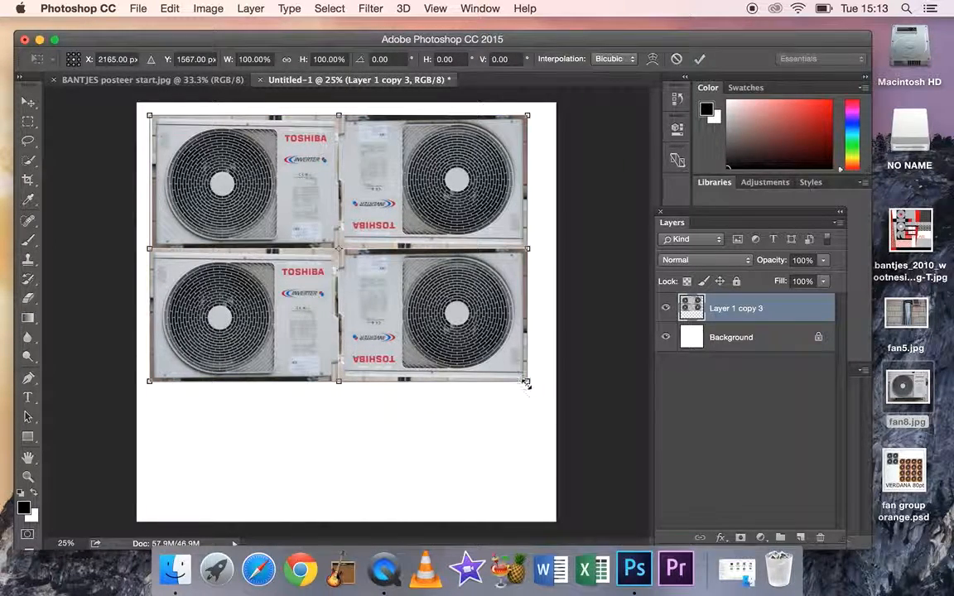
pyautogui.moveTo(528, 381); pyautogui.dragTo(373, 289)
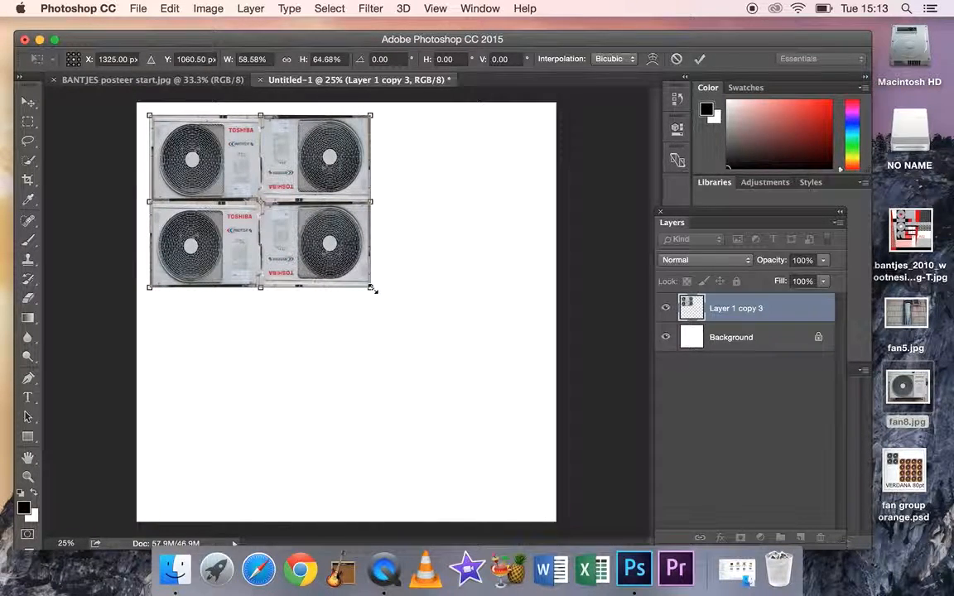
pyautogui.press('Return')
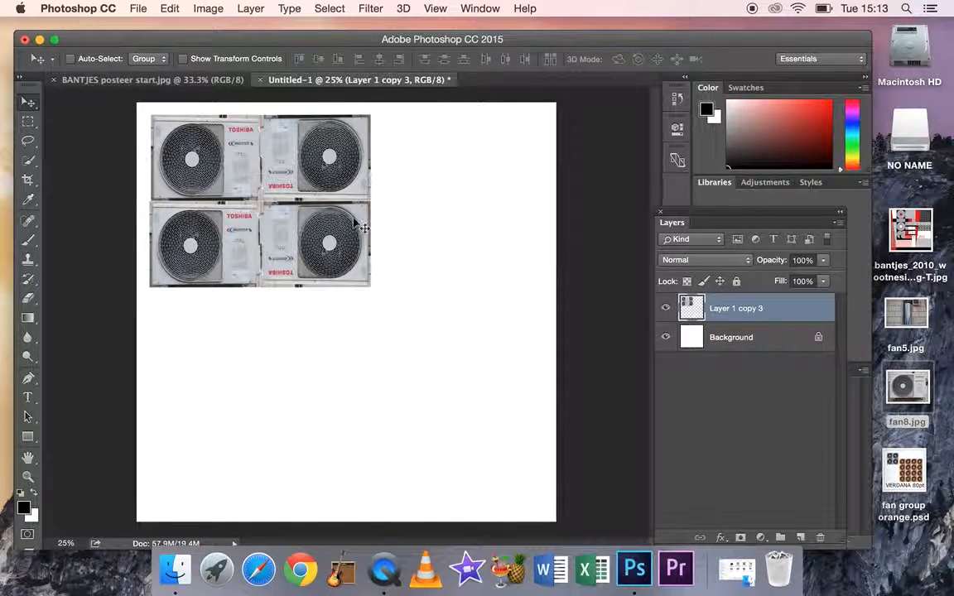
# Duplicate the fan block three times, placing copies to the right, diagonally below and directly below to form a continuous grid
pyautogui.moveTo(282, 233); pyautogui.dragTo(499, 230)
pyautogui.moveTo(499, 229); pyautogui.dragTo(228, 402)
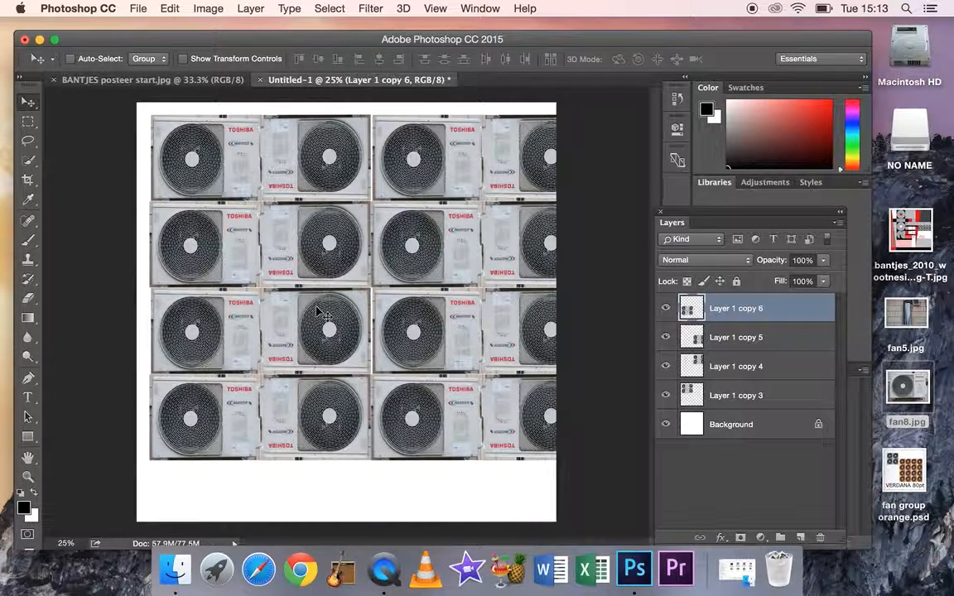
pyautogui.press('super+t')
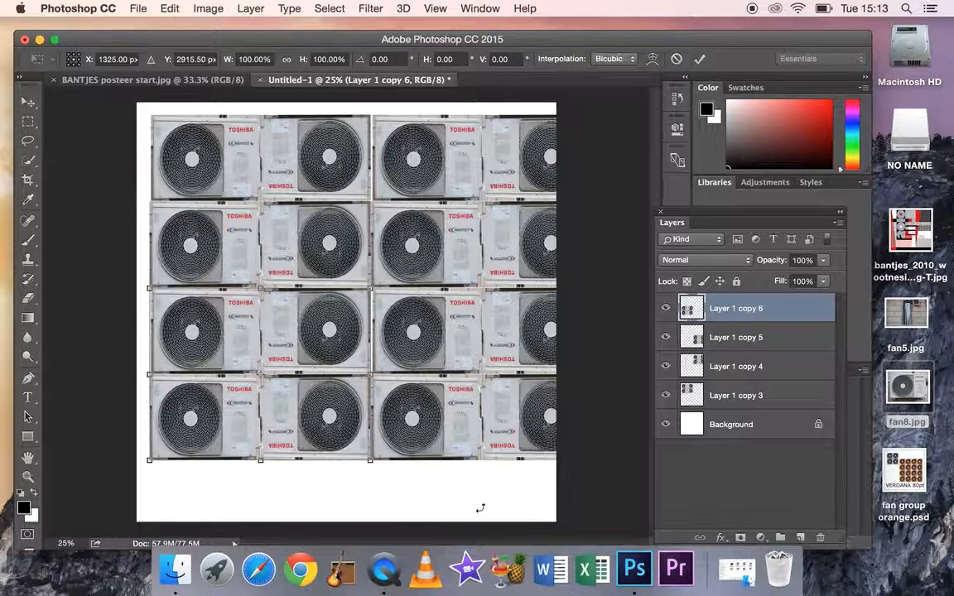
pyautogui.press('Return')
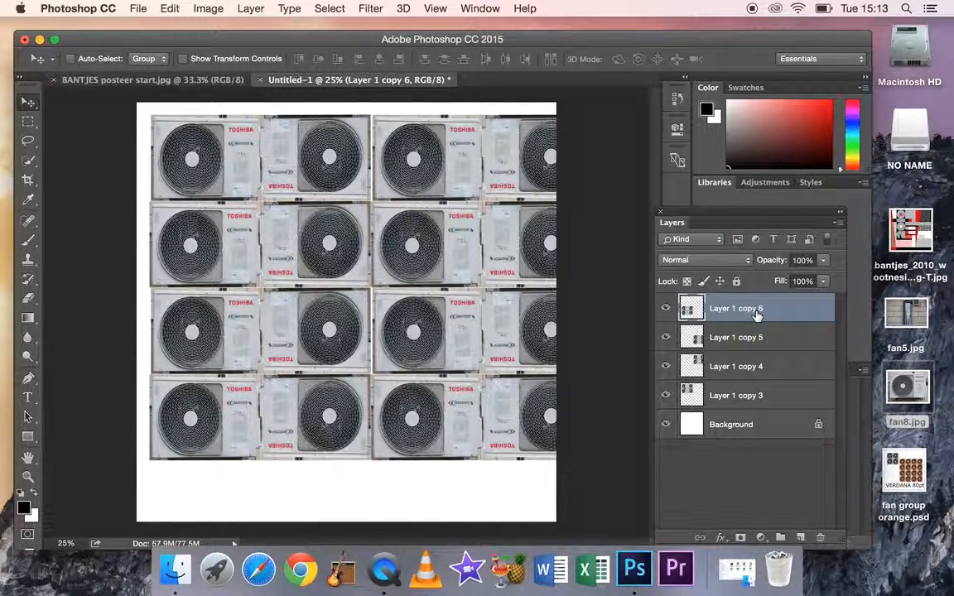
# Merge the four fan-block layers of the grid into one layer, keeping the Background separate
pyautogui.keyDown('shift'); pyautogui.click(759, 396); pyautogui.keyUp('shift')
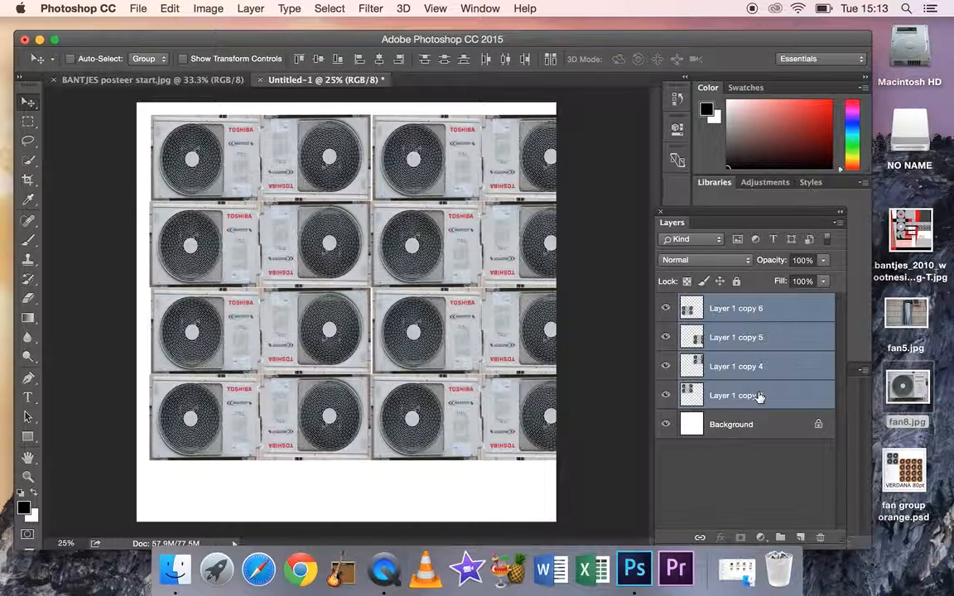
pyautogui.click(251, 9)
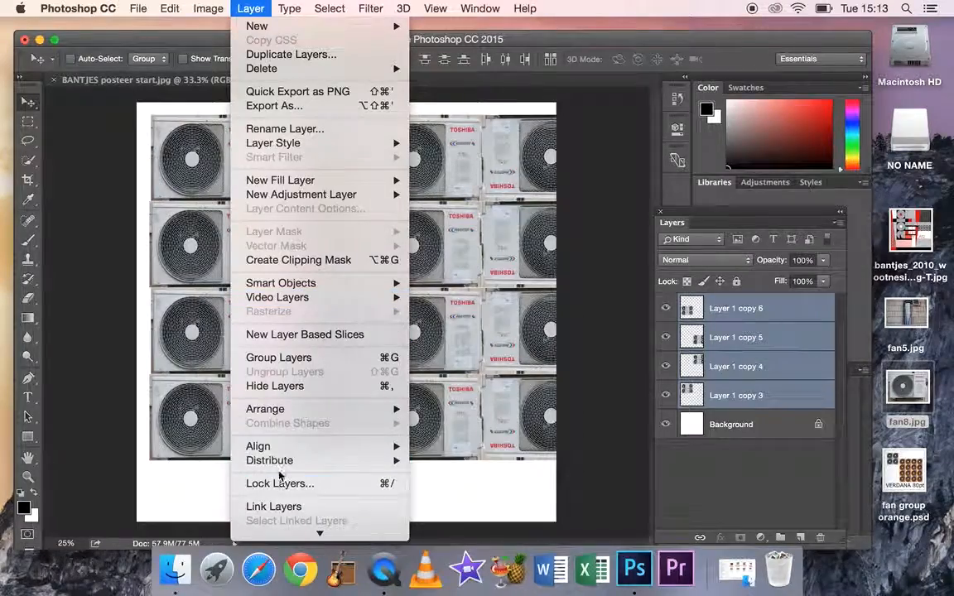
pyautogui.moveTo(305, 533)
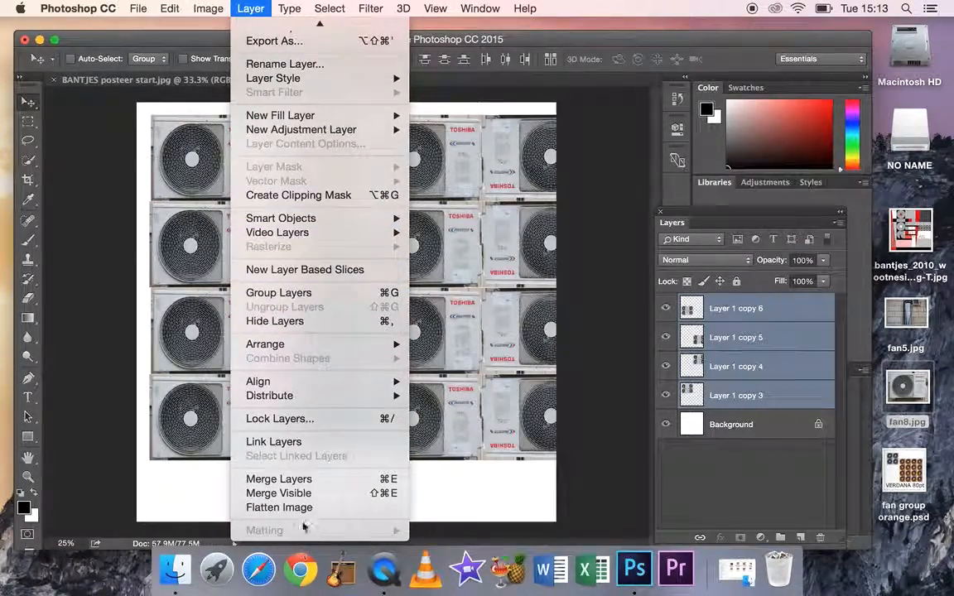
pyautogui.click(306, 480)
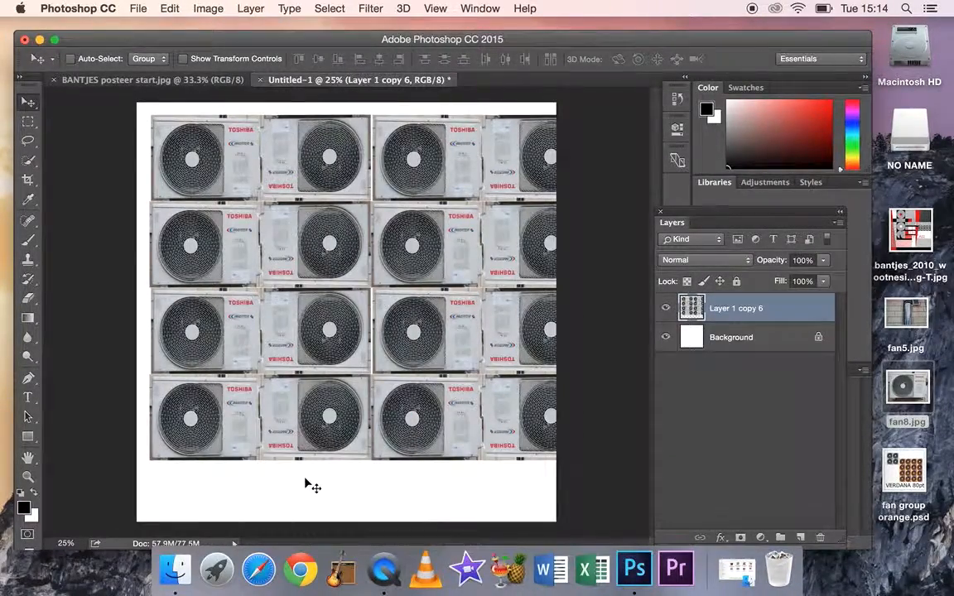
# Scale the merged fan grid to about 69% and position it fully inside the upper part of the canvas
pyautogui.moveTo(411, 417); pyautogui.dragTo(383, 423)
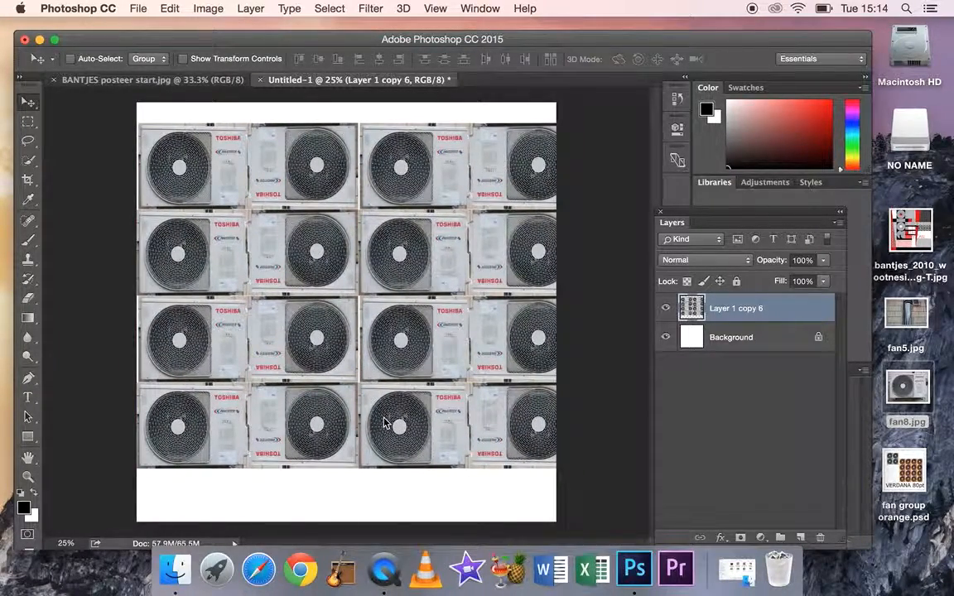
pyautogui.press('t')
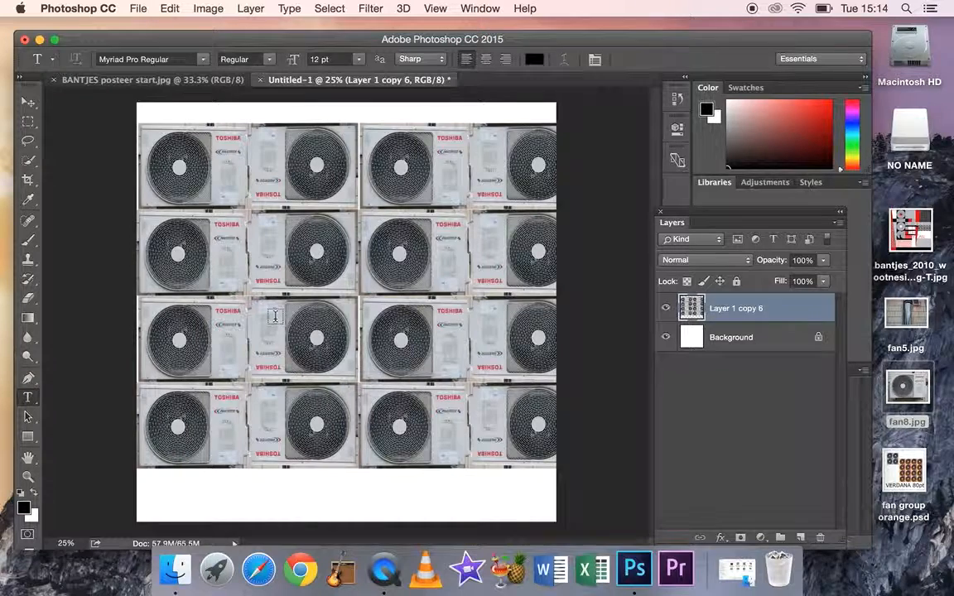
pyautogui.press('super+t')
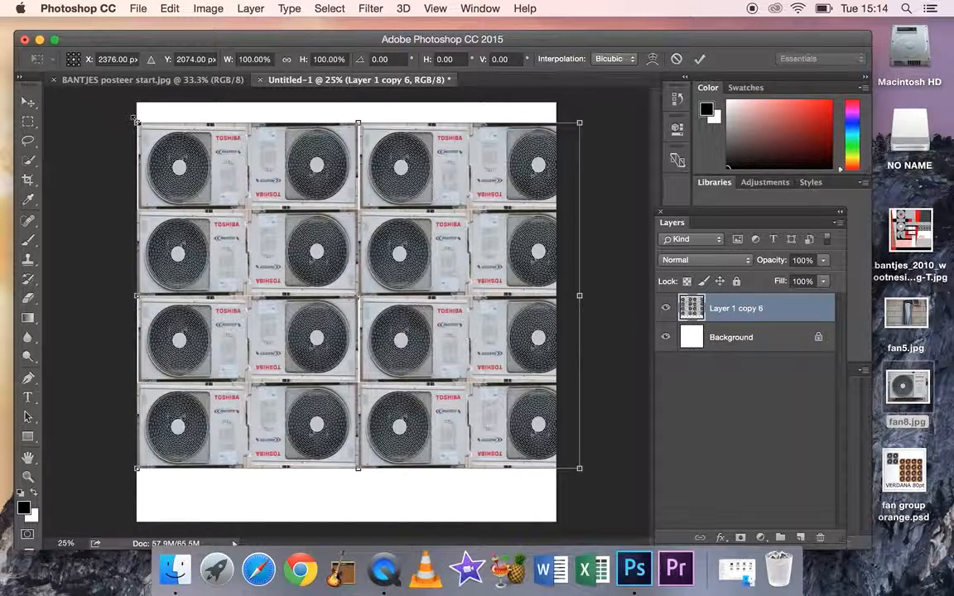
pyautogui.moveTo(137, 123); pyautogui.dragTo(274, 230)
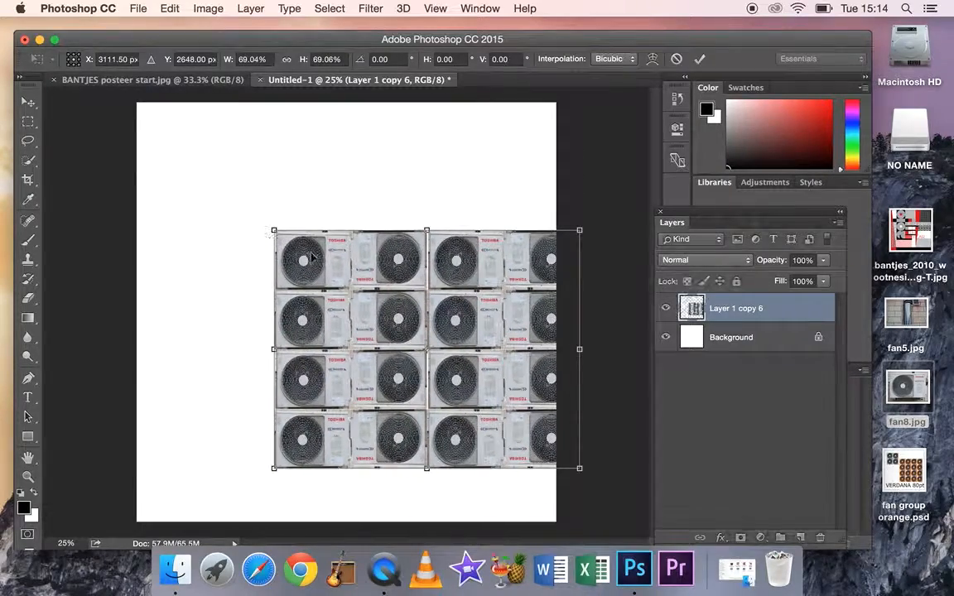
pyautogui.moveTo(401, 318); pyautogui.dragTo(313, 218)
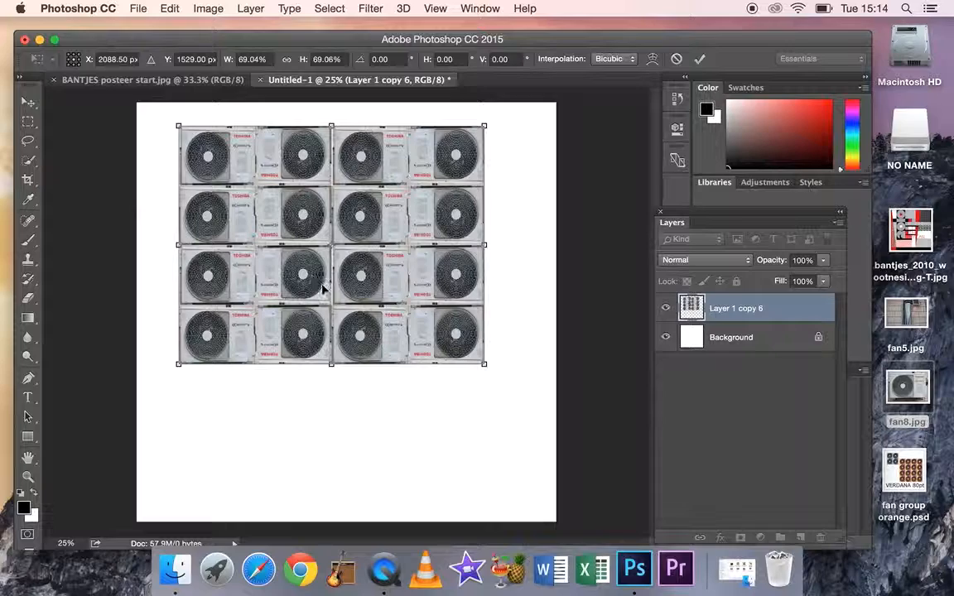
pyautogui.moveTo(361, 280); pyautogui.dragTo(347, 277)
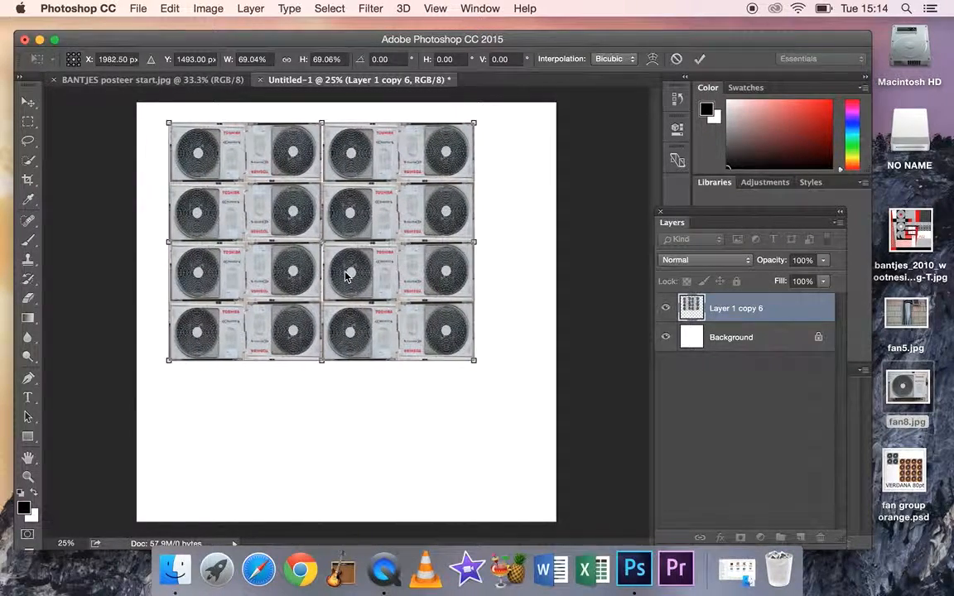
pyautogui.press('Return')
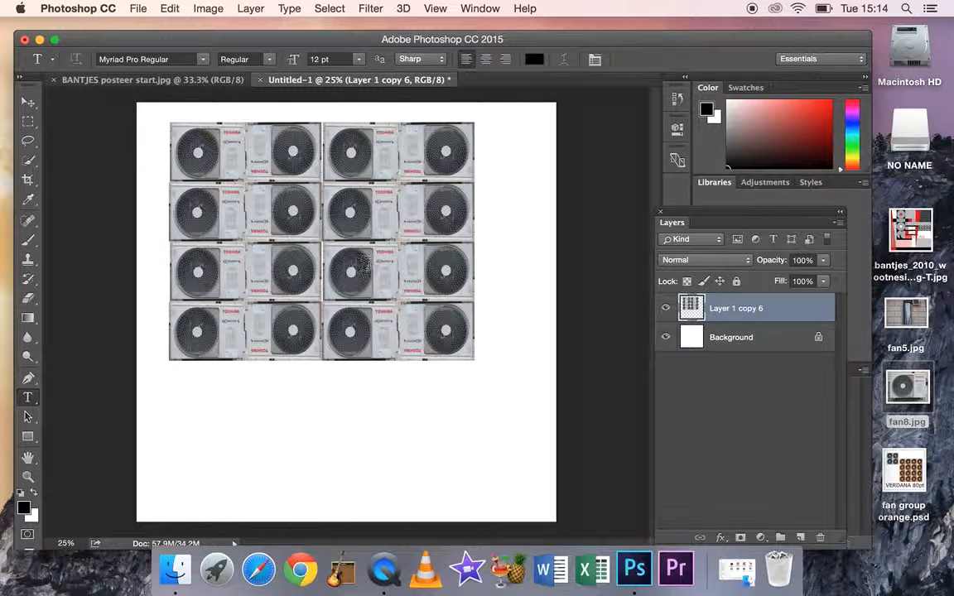
pyautogui.click(29, 101)
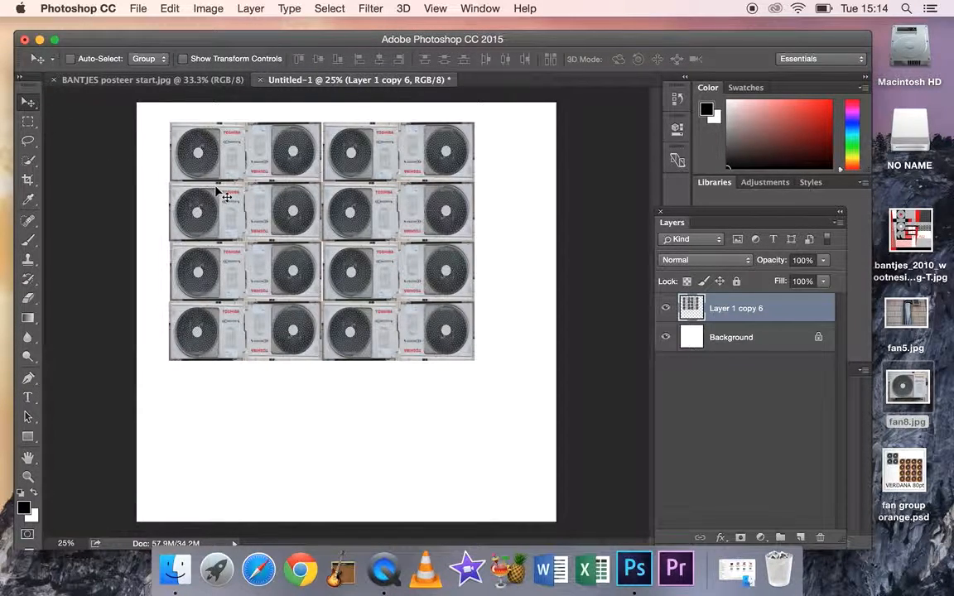
pyautogui.moveTo(285, 228); pyautogui.dragTo(304, 236)
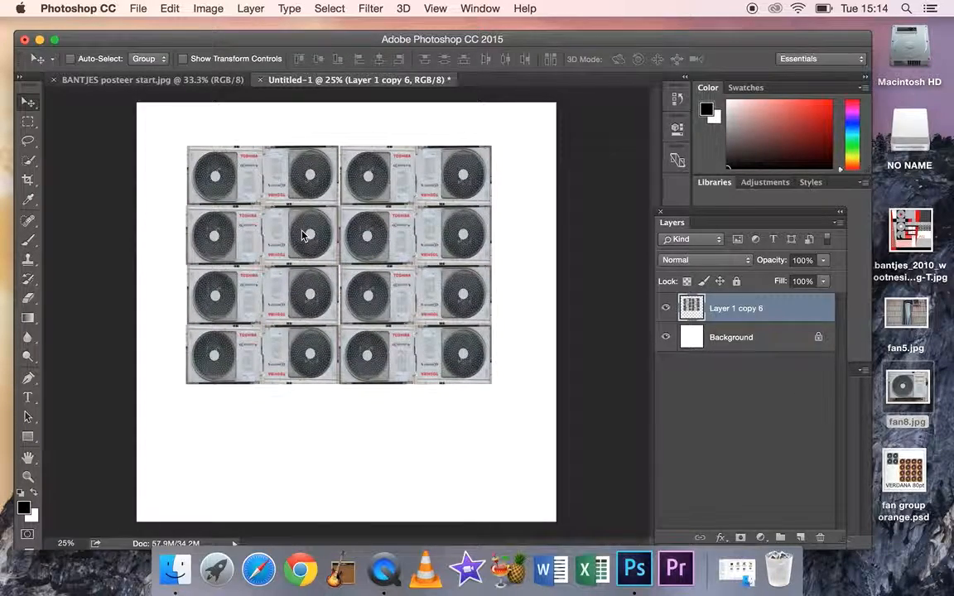
# Save the document to the Desktop as fan16.psd in Photoshop format with Maximize Compatibility enabled
pyautogui.click(138, 8)
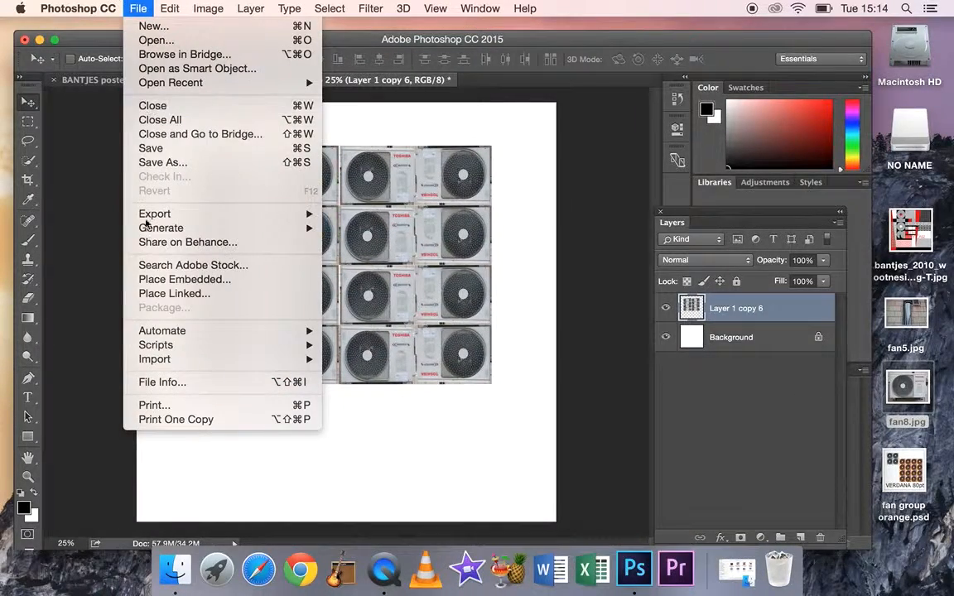
pyautogui.click(162, 162)
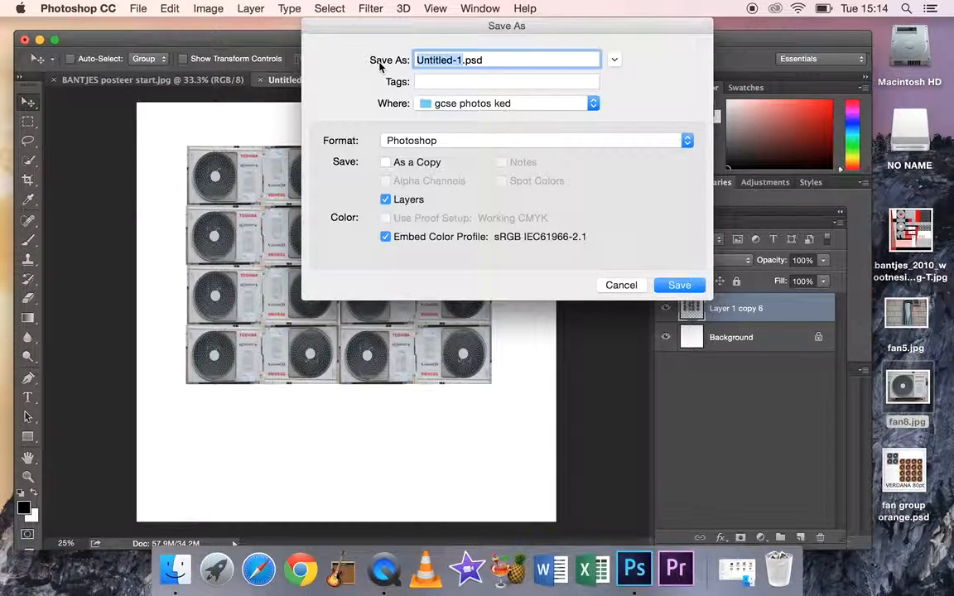
pyautogui.write('fan')
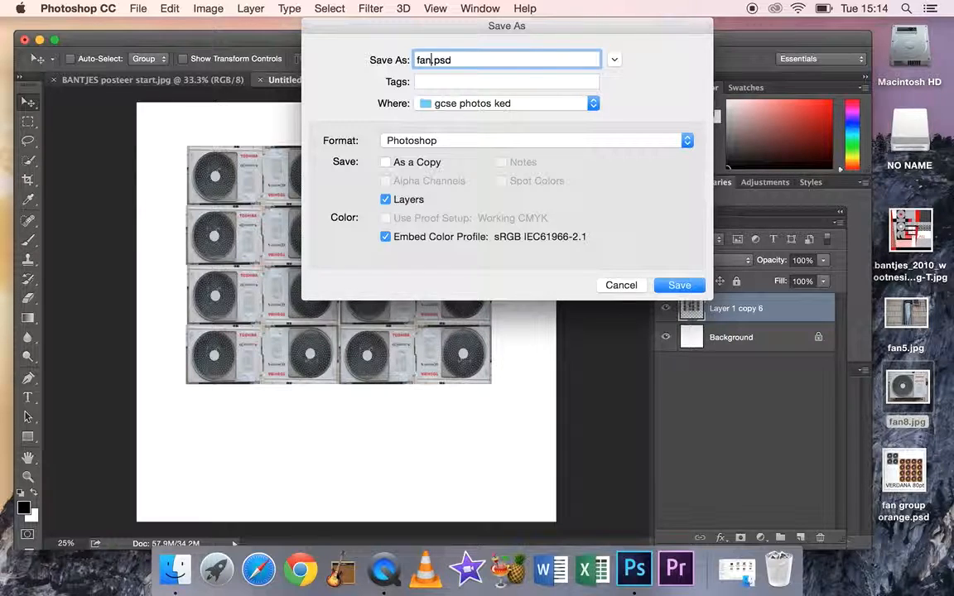
pyautogui.write('16')
pyautogui.click(594, 103)
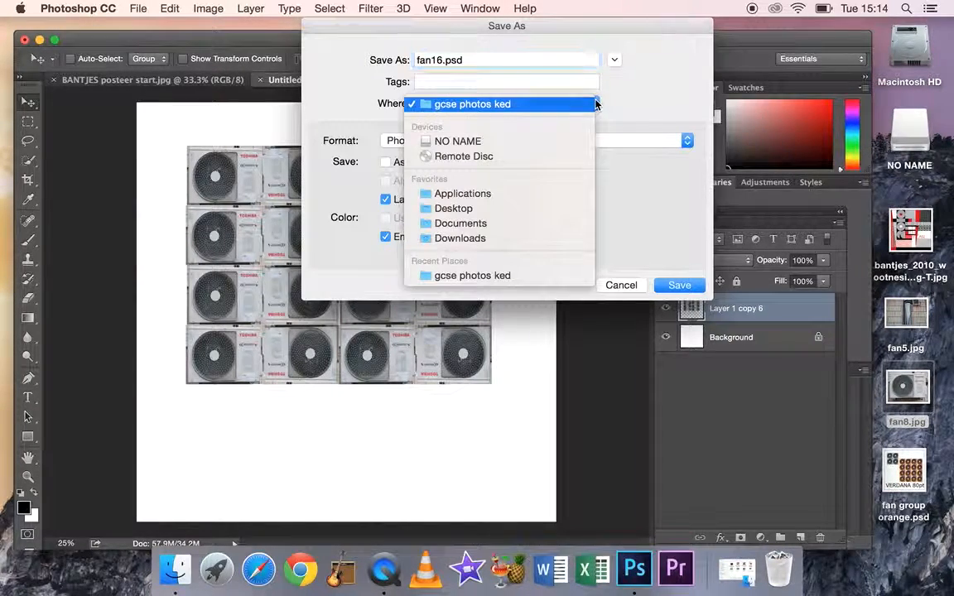
pyautogui.click(485, 212)
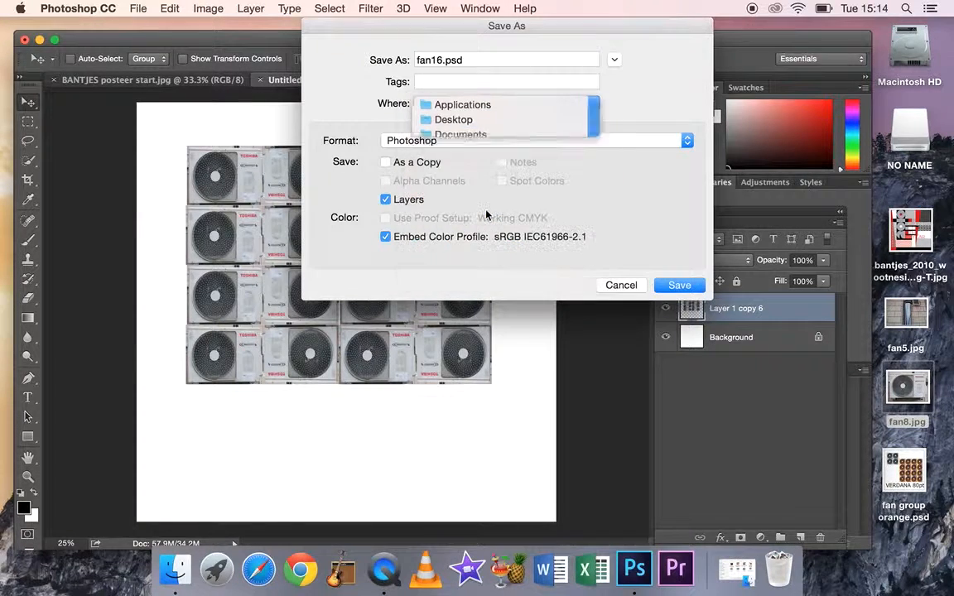
pyautogui.click(679, 285)
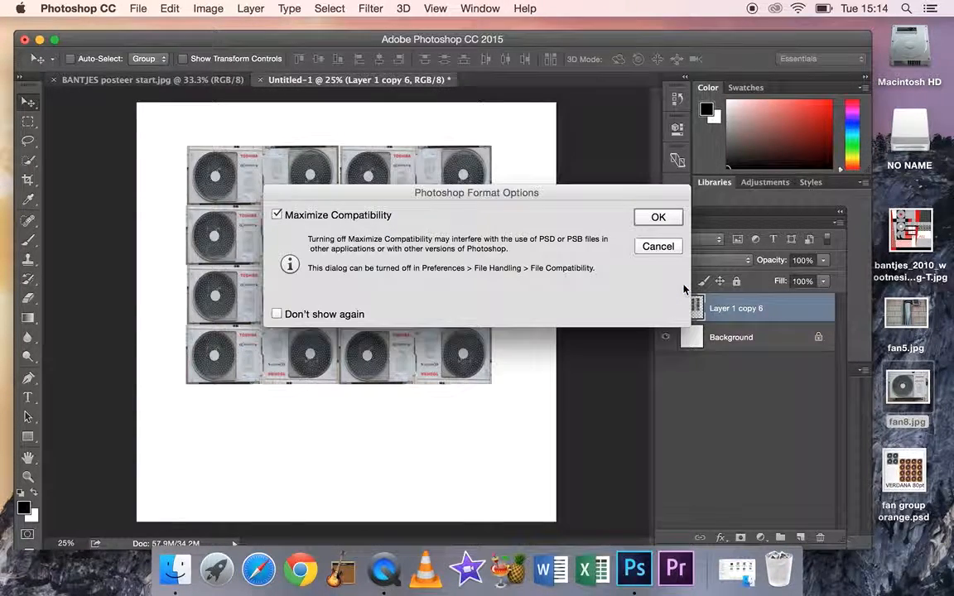
pyautogui.click(659, 217)
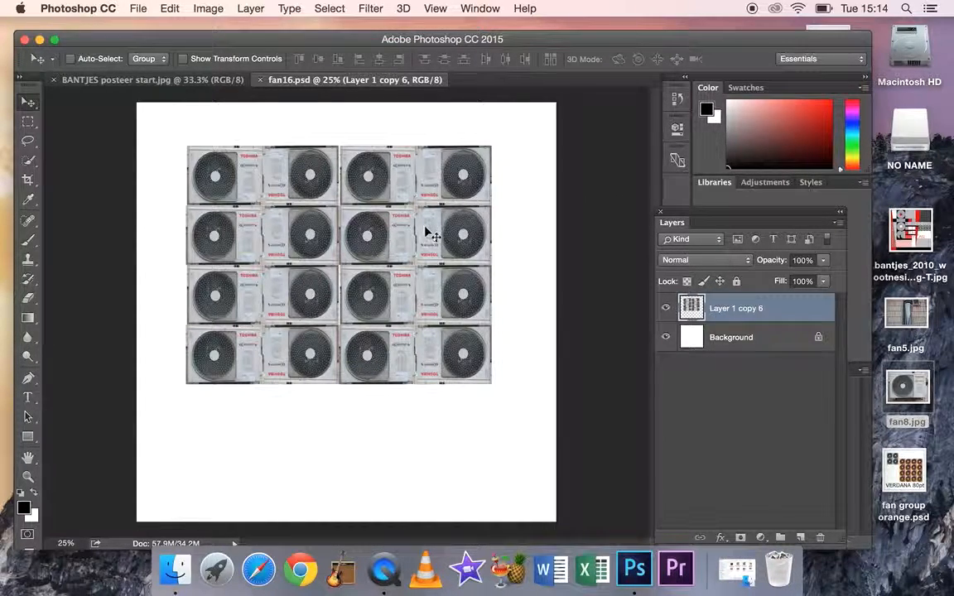
# Move the fan grid near the canvas's upper-left corner and scale it down to a little over half its size
pyautogui.moveTo(418, 229); pyautogui.dragTo(392, 199)
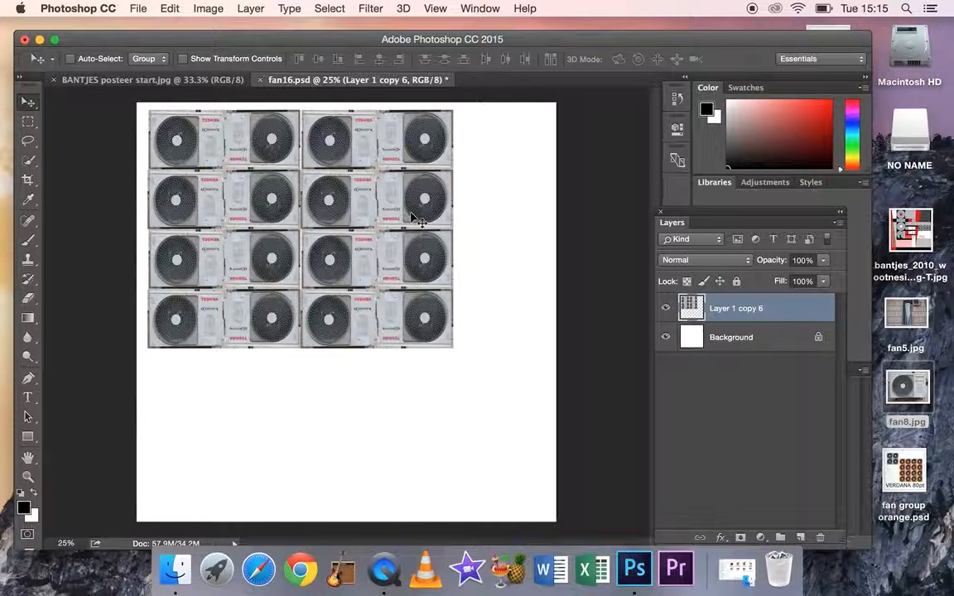
pyautogui.hotkey('ctrl', 't')
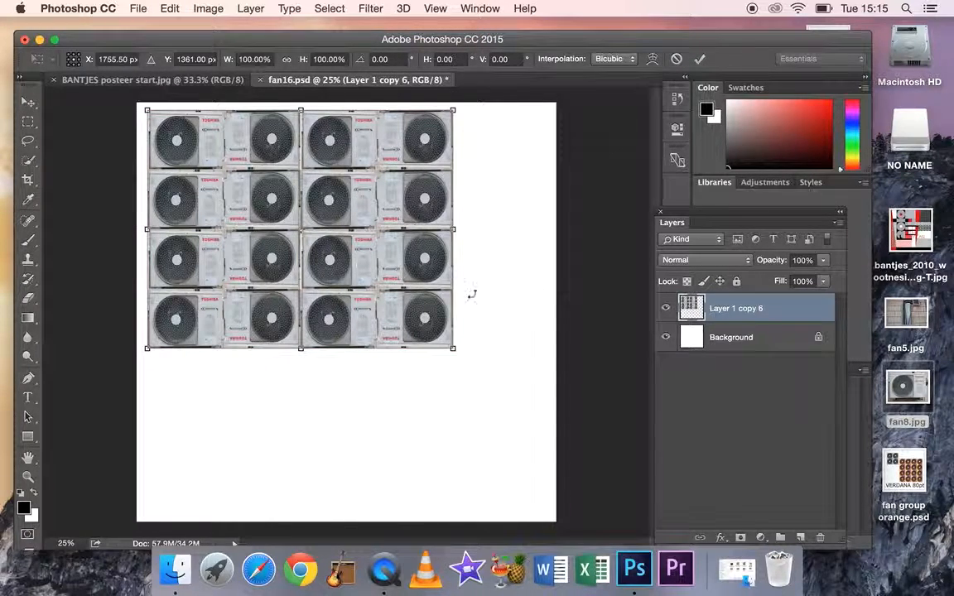
pyautogui.moveTo(454, 349); pyautogui.dragTo(314, 242)
pyautogui.press('Return')
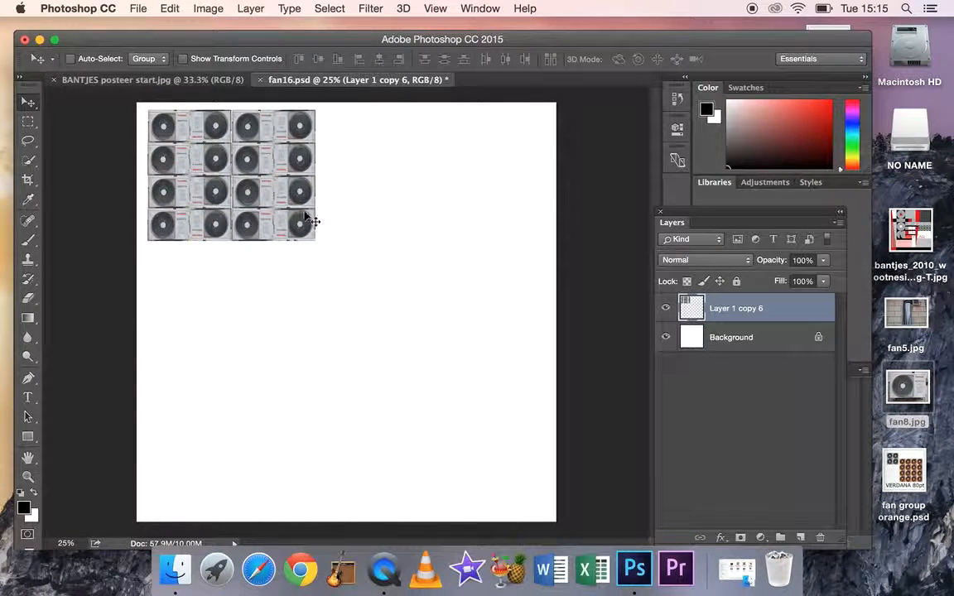
pyautogui.moveTo(283, 196); pyautogui.dragTo(283, 213)
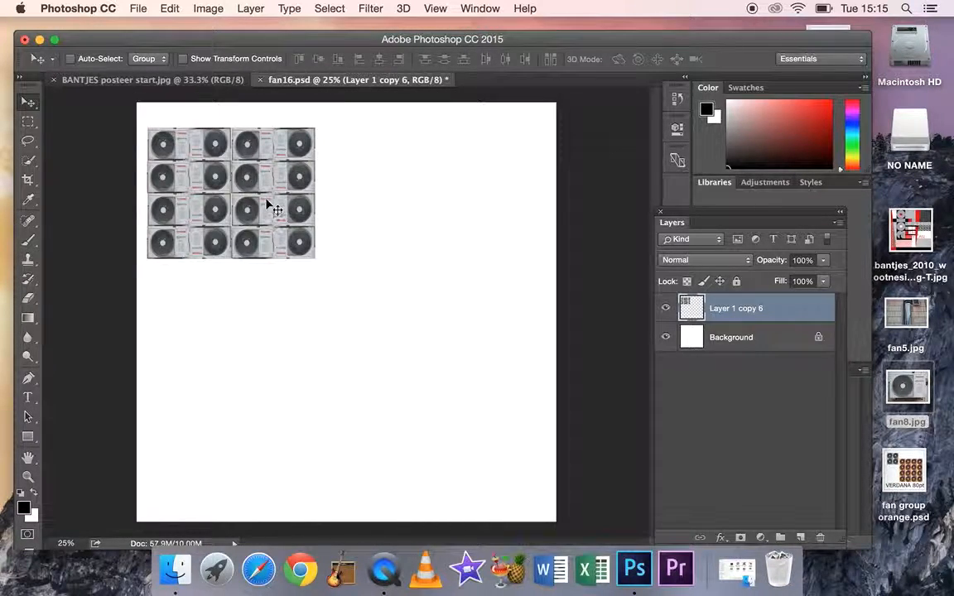
# Duplicate the fan grid to its right, rotate the copy about 89.43°, and butt it against the original with top edges aligned
pyautogui.moveTo(270, 198); pyautogui.dragTo(452, 169)
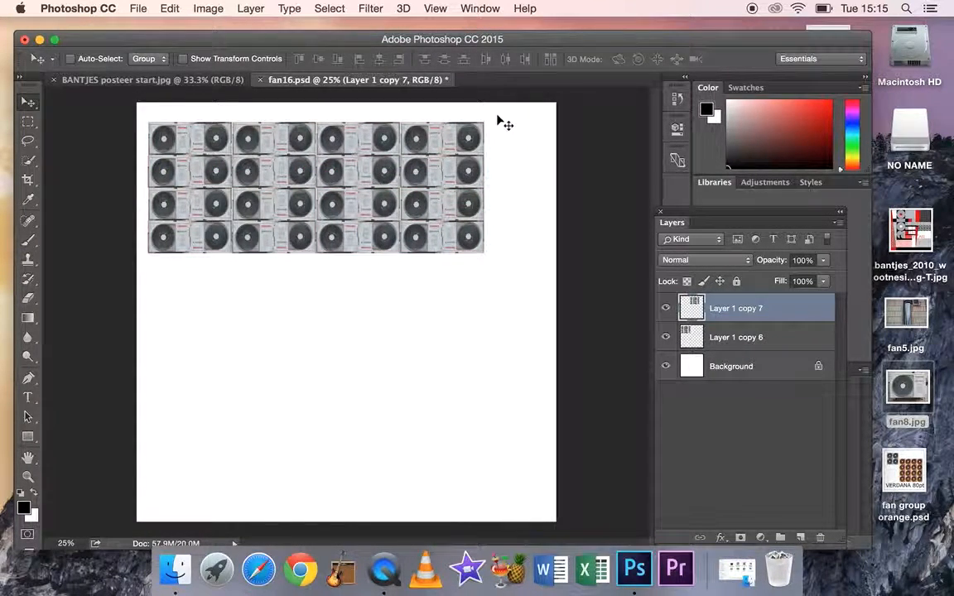
pyautogui.press('super+t')
pyautogui.moveTo(513, 123); pyautogui.dragTo(458, 268)
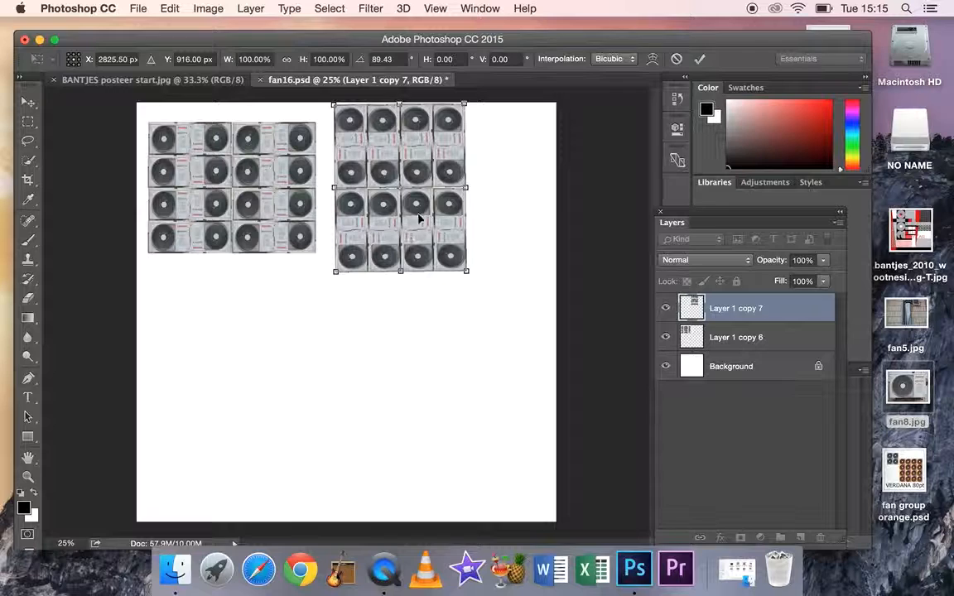
pyautogui.moveTo(425, 202); pyautogui.dragTo(411, 219)
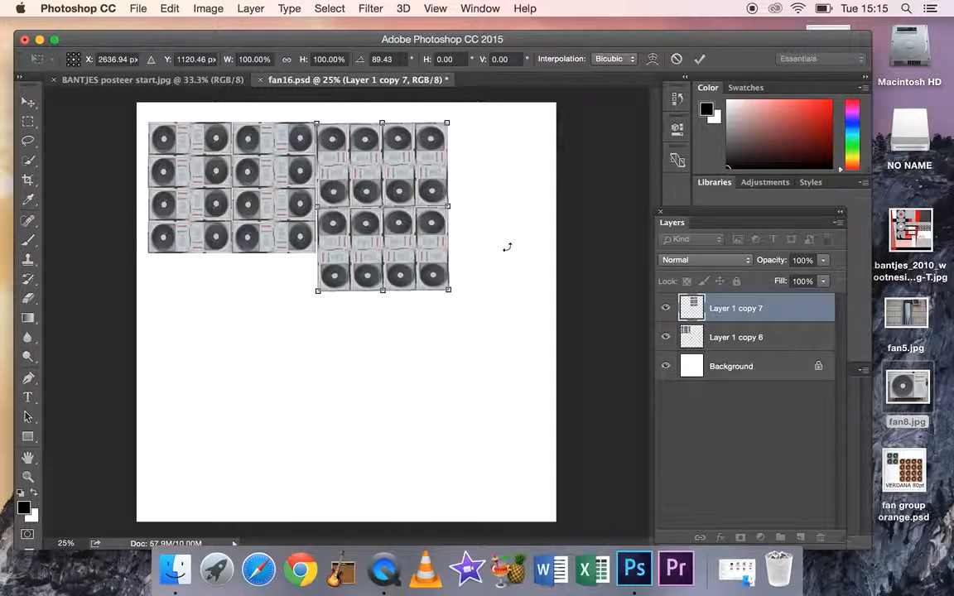
pyautogui.press('Up')
pyautogui.press('Up')
pyautogui.press('Up')
pyautogui.press('Up')
pyautogui.press('Up')
pyautogui.press('Up')
pyautogui.press('Up')
pyautogui.press('Up')
pyautogui.press('Up')
pyautogui.press('Up')
pyautogui.press('Up')
pyautogui.press('Up')
pyautogui.press('Up')
pyautogui.press('Up')
pyautogui.press('Up')
pyautogui.press('Up')
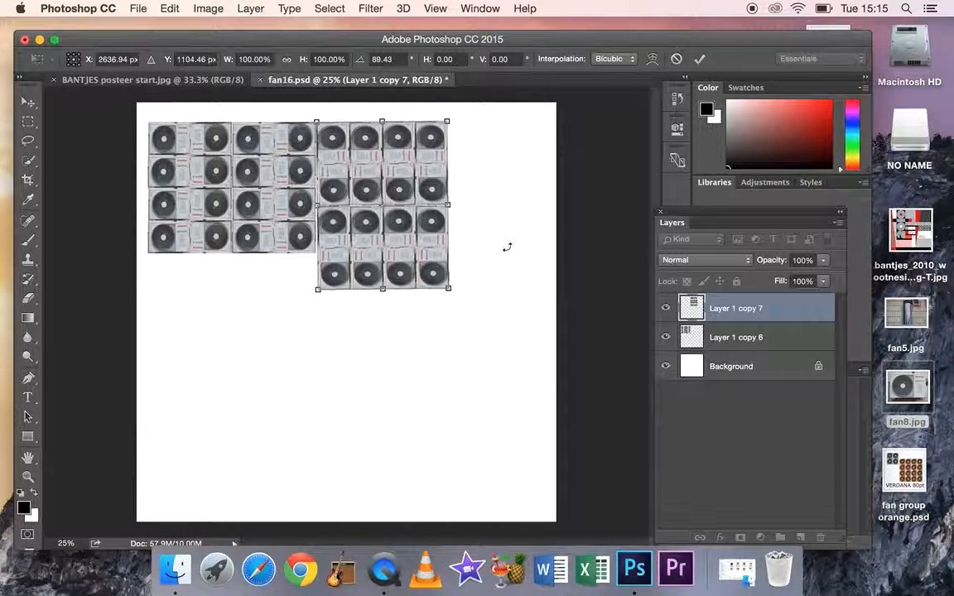
pyautogui.press('Return')
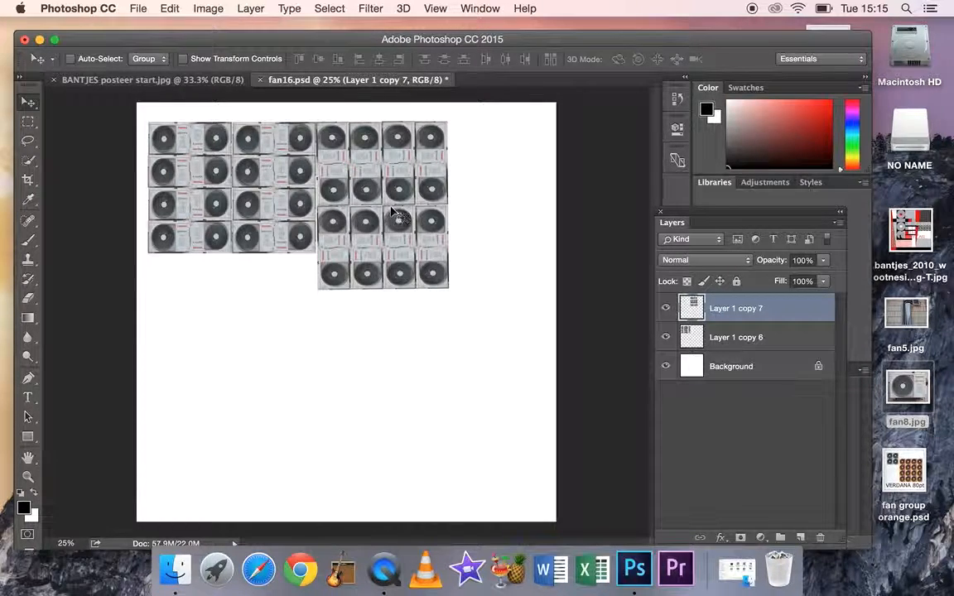
# Copy the rotated grid below the first one and the unrotated grid to the lower right, forming a pinwheel around a small central gap
pyautogui.moveTo(373, 183); pyautogui.dragTo(207, 319)
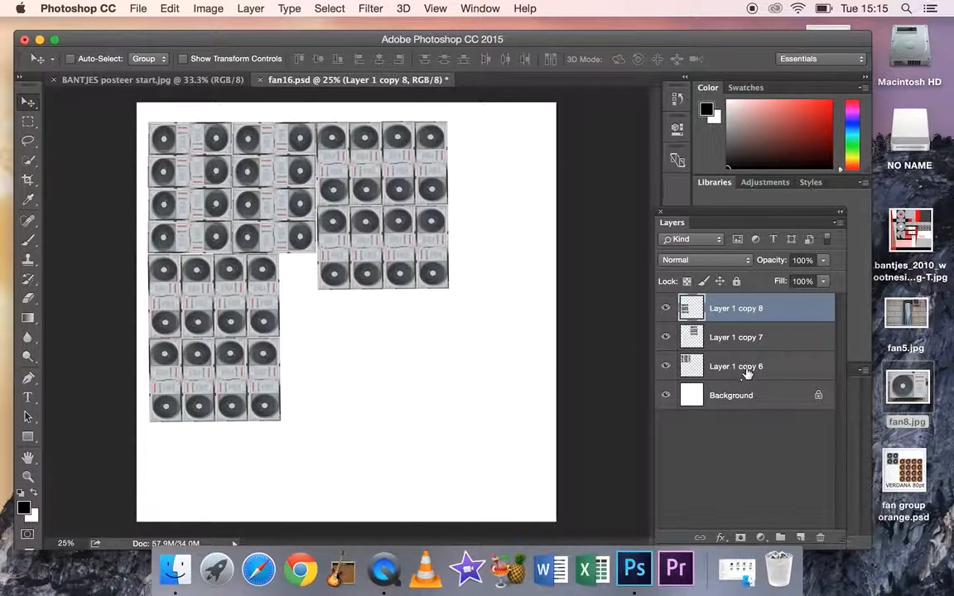
pyautogui.click(717, 366)
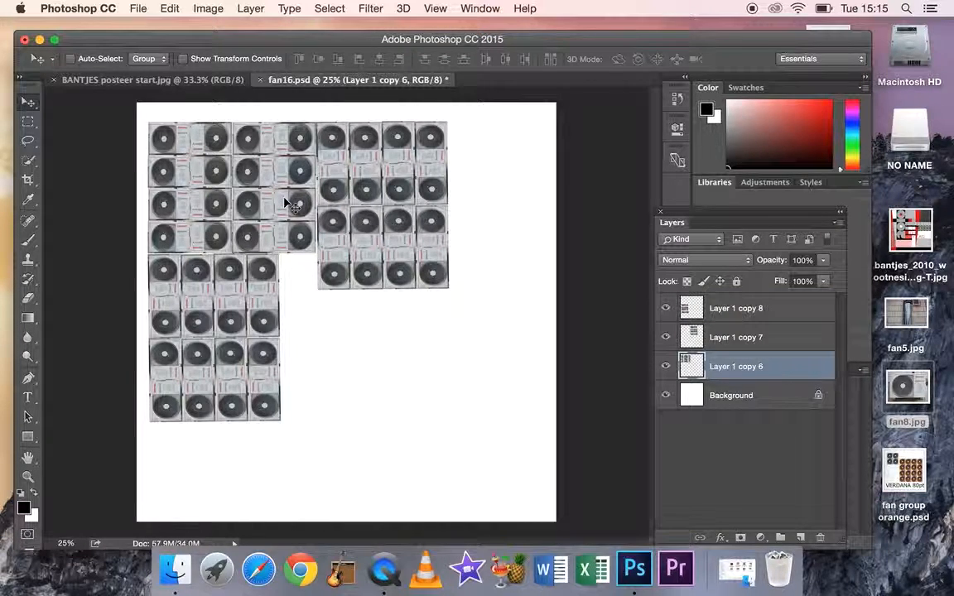
pyautogui.moveTo(212, 151); pyautogui.dragTo(358, 333)
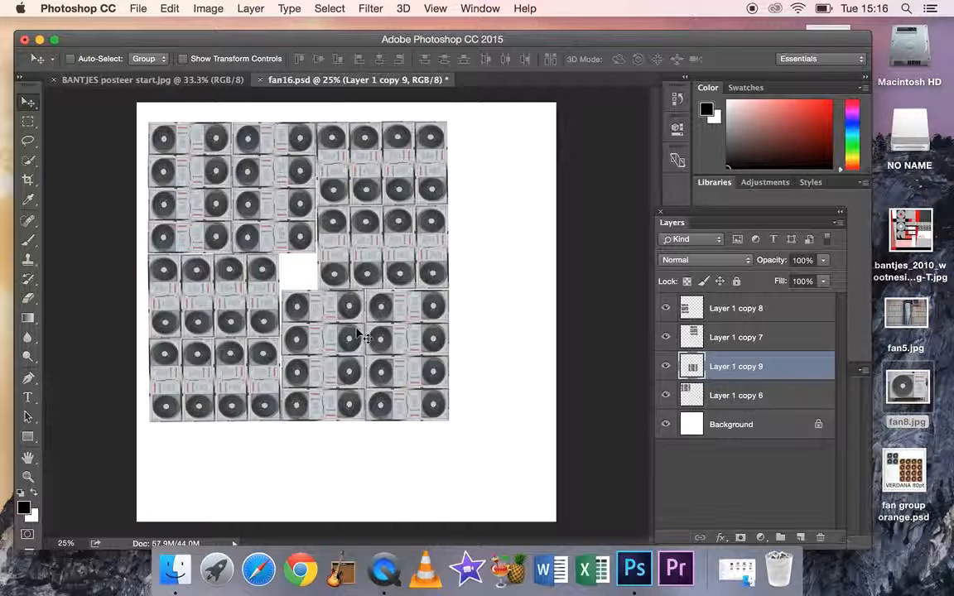
# Merge the four pinwheel grid layers into one layer and centre the merged pattern on the canvas
pyautogui.click(745, 313)
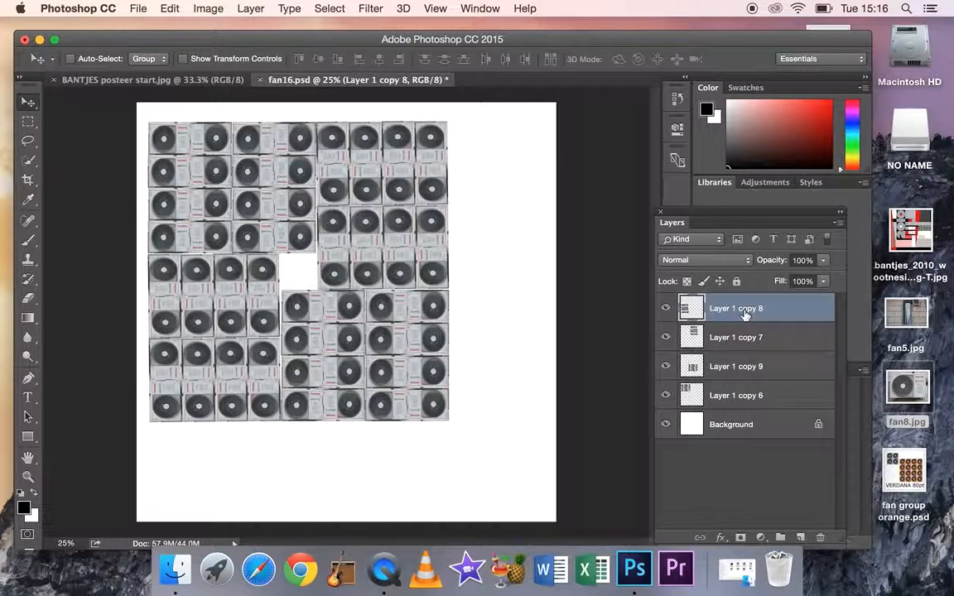
pyautogui.keyDown('shift'); pyautogui.click(744, 395); pyautogui.keyUp('shift')
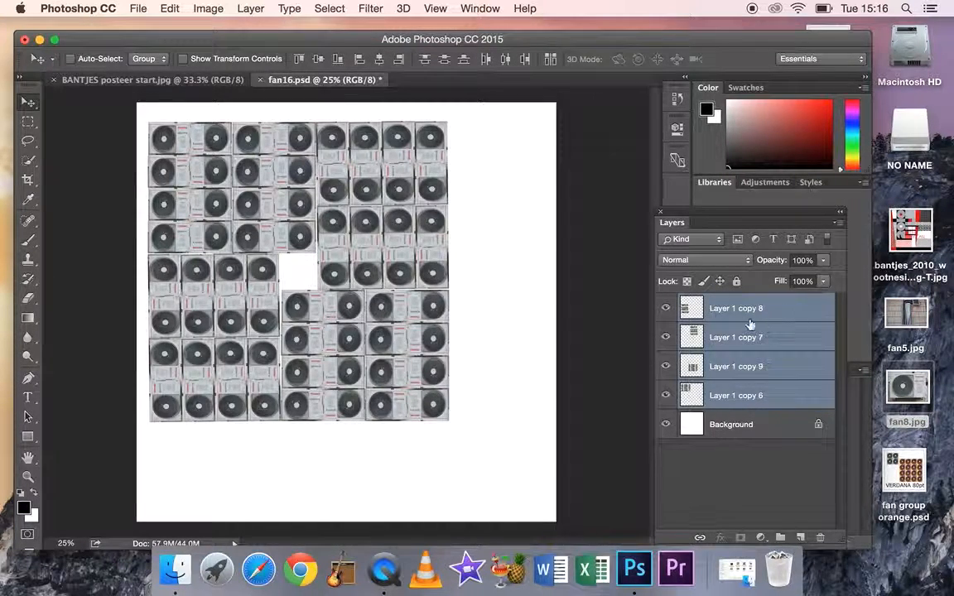
pyautogui.click(251, 8)
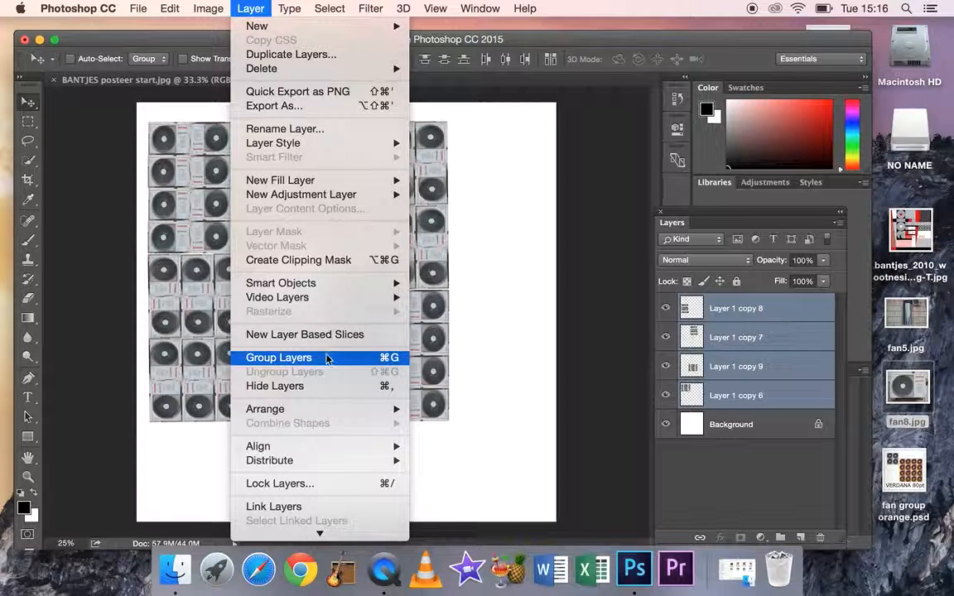
pyautogui.scroll(-3, 294, 497)
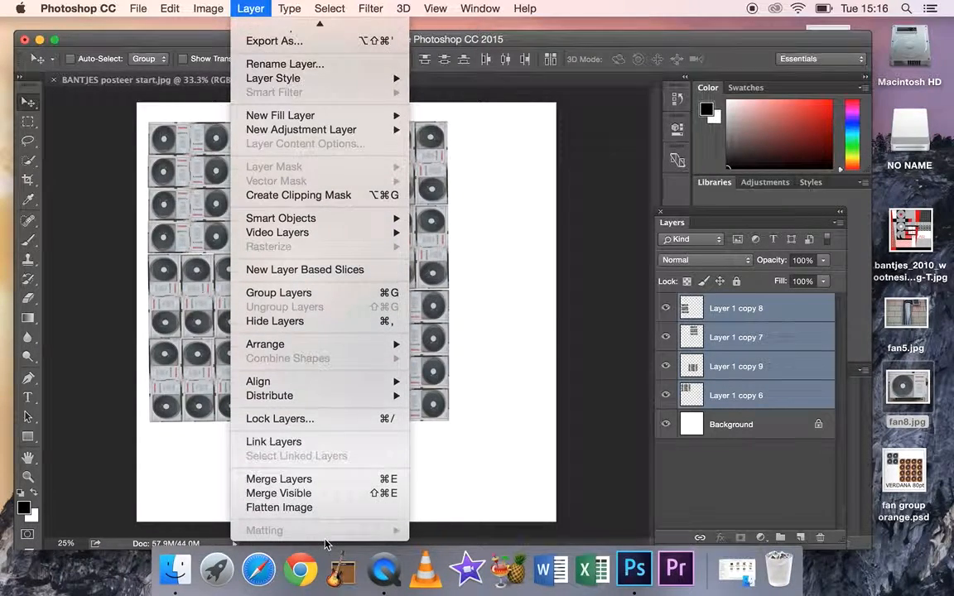
pyautogui.click(279, 479)
pyautogui.moveTo(362, 329); pyautogui.dragTo(398, 363)
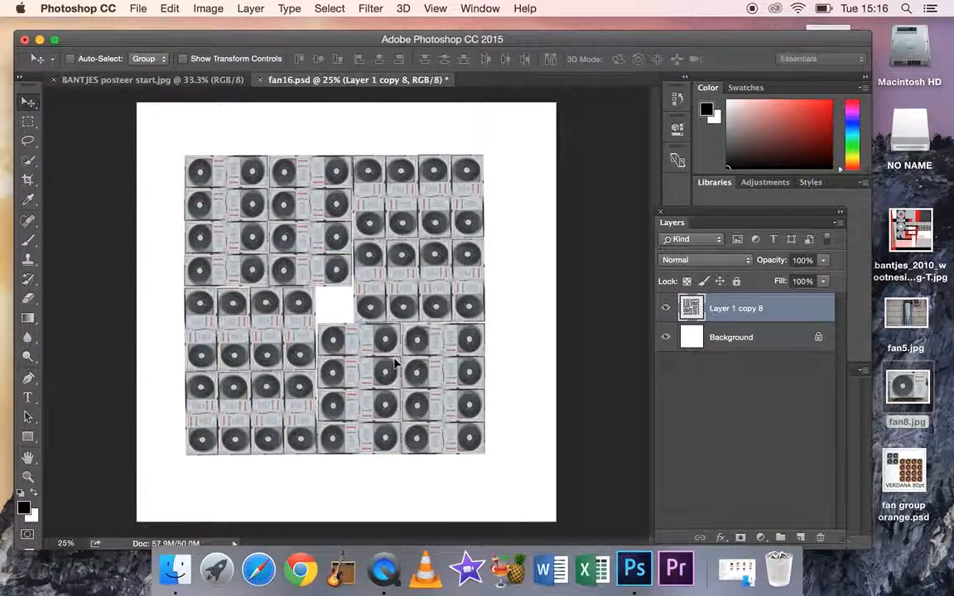
# Save a JPEG copy to the Desktop with "turned" added after fan16 in the file name, at quality 8 with Baseline ("Standard")
pyautogui.click(134, 9)
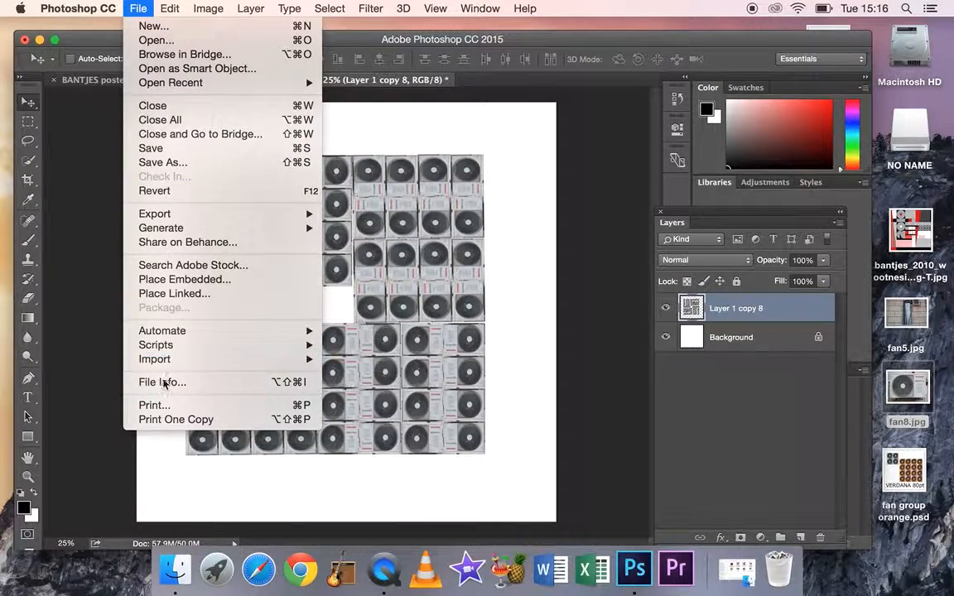
pyautogui.click(166, 163)
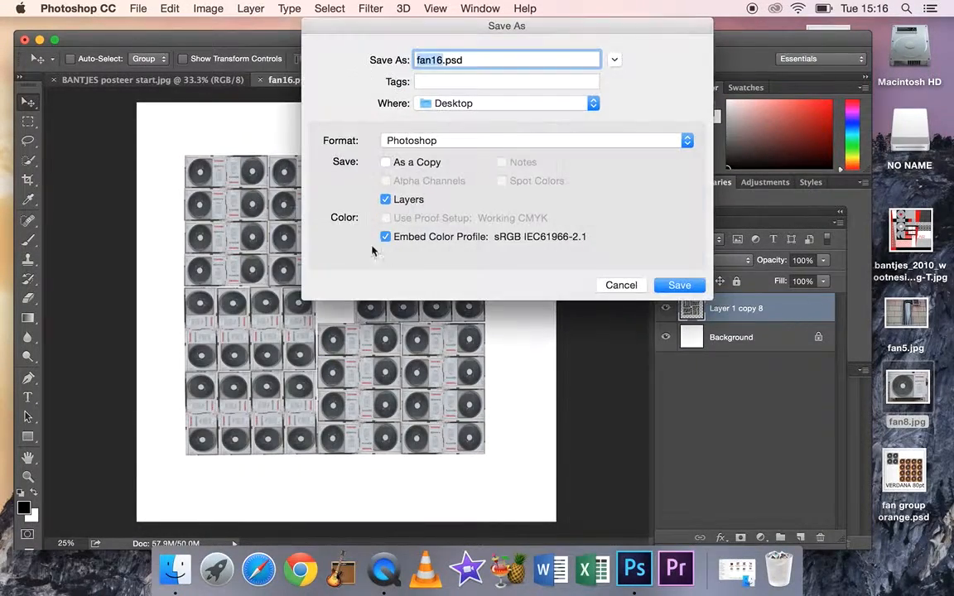
pyautogui.click(446, 60)
pyautogui.write('turned.')
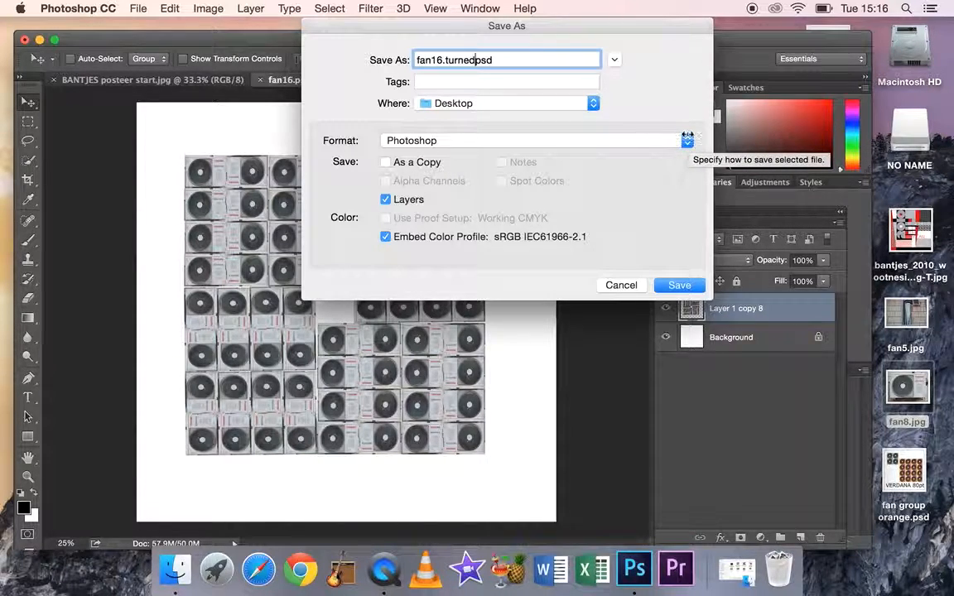
pyautogui.click(687, 140)
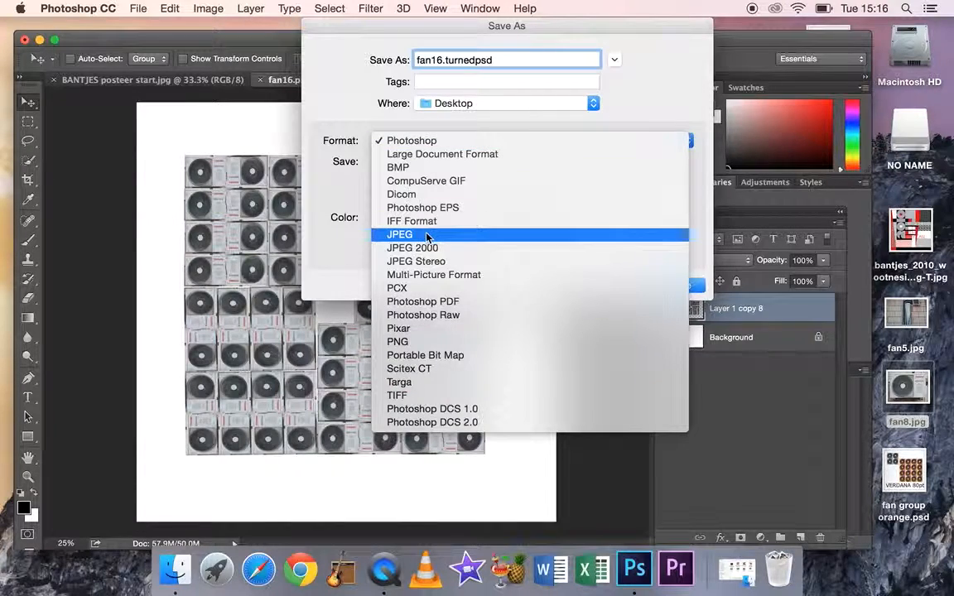
pyautogui.click(426, 239)
pyautogui.click(673, 284)
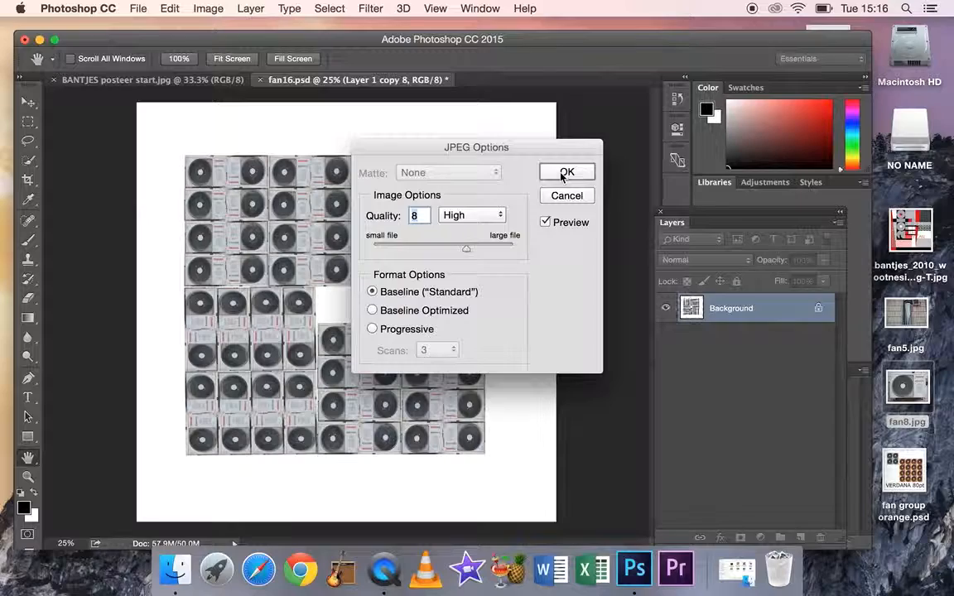
pyautogui.click(561, 170)
pyautogui.press('v')
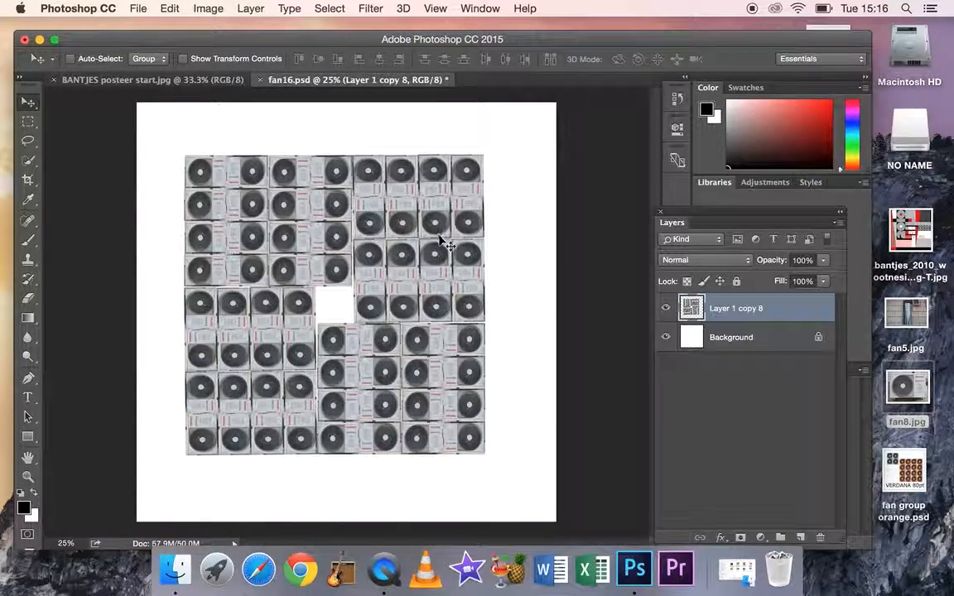
# Move the merged pinwheel pattern near the canvas's upper-left corner and scale it down to about 59.65%
pyautogui.moveTo(445, 255); pyautogui.dragTo(418, 216)
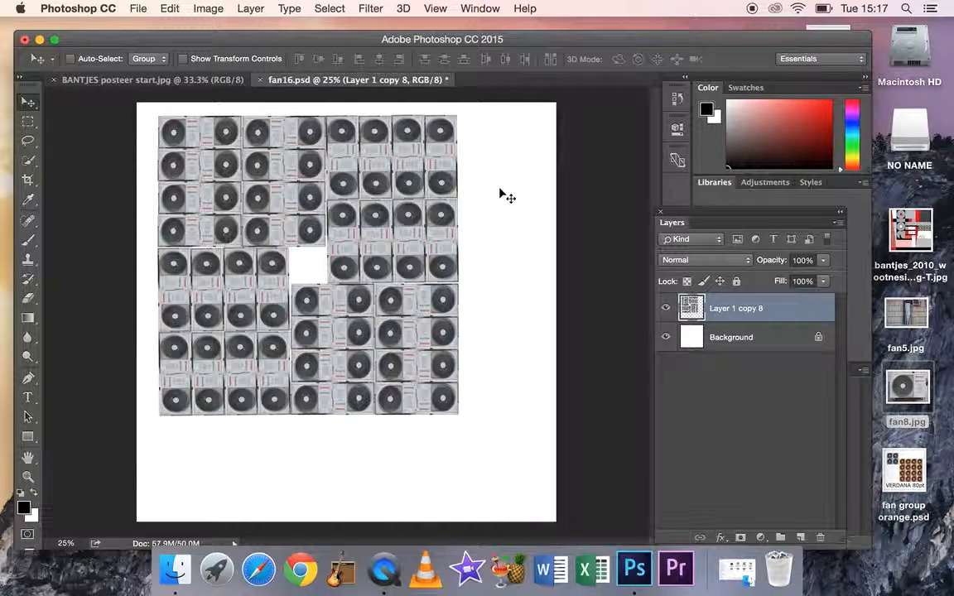
pyautogui.press('super+t')
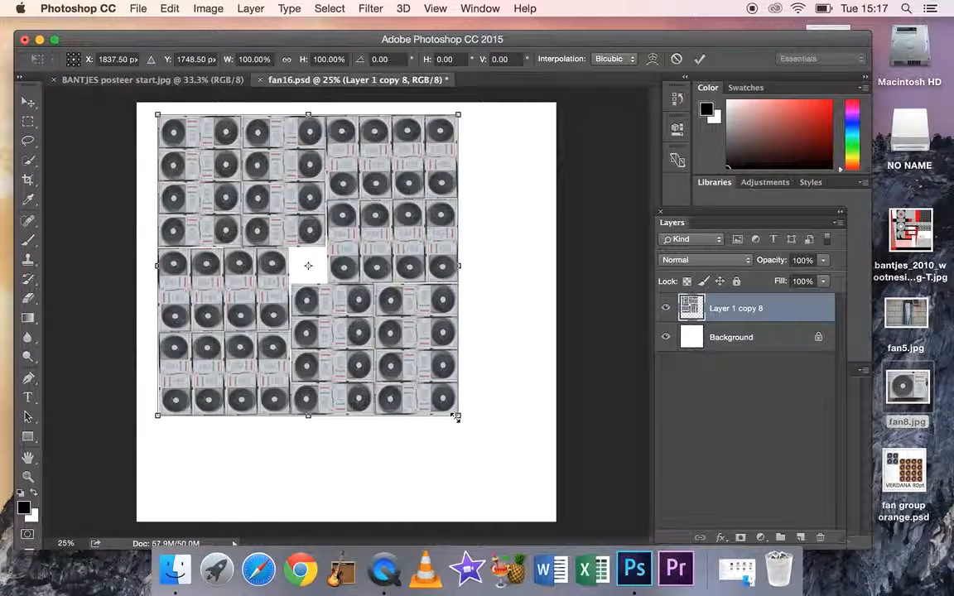
pyautogui.moveTo(454, 414); pyautogui.dragTo(309, 295)
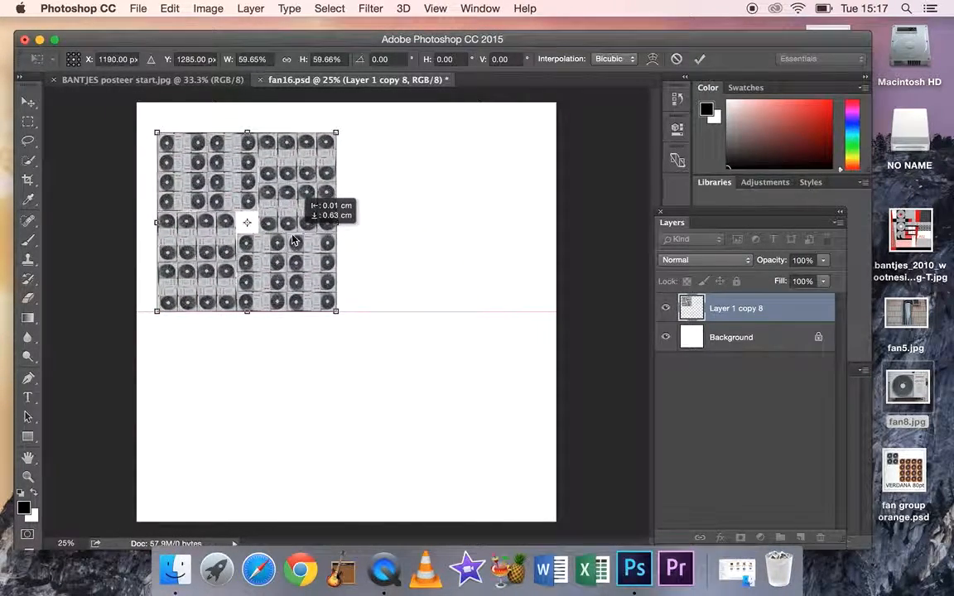
pyautogui.press('Return')
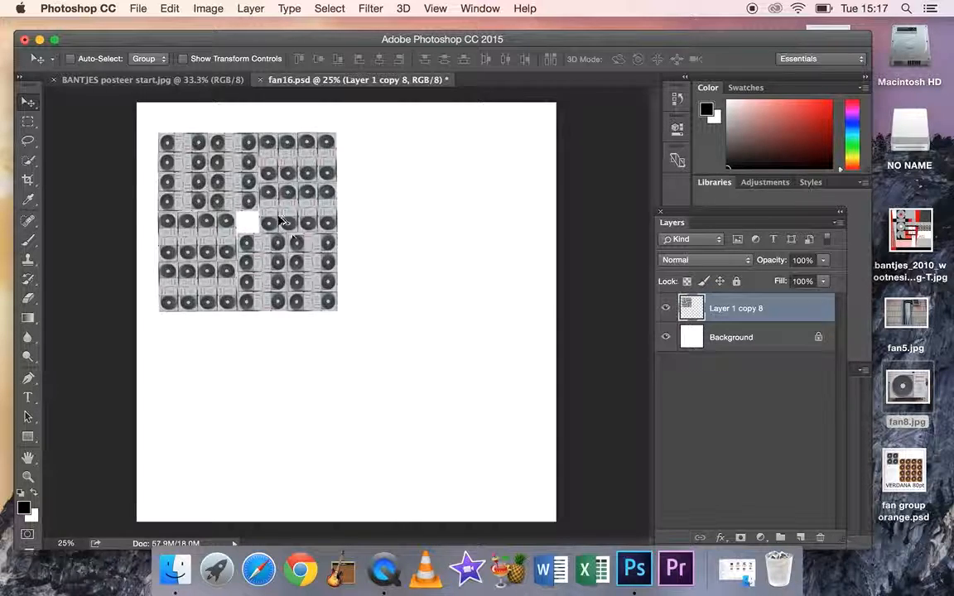
# Duplicate the scaled pinwheel block three times to form a tightly butted two-by-two grid
pyautogui.moveTo(282, 222); pyautogui.dragTo(460, 212)
pyautogui.moveTo(448, 276); pyautogui.dragTo(266, 458)
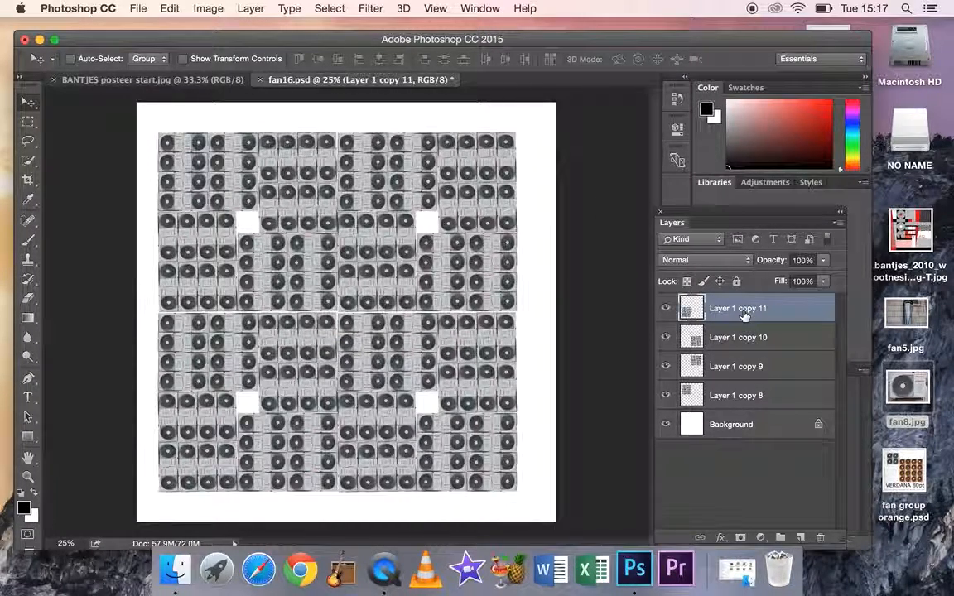
# Merge the four pinwheel block layers into one layer and centre the merged pattern horizontally on the canvas
pyautogui.keyDown('shift'); pyautogui.click(740, 396); pyautogui.keyUp('shift')
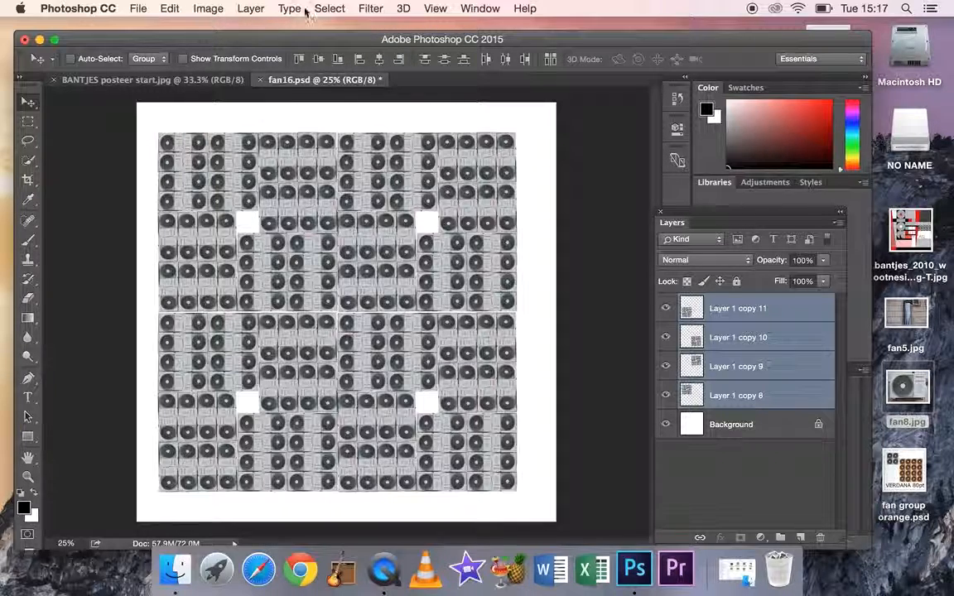
pyautogui.click(250, 9)
pyautogui.moveTo(313, 535)
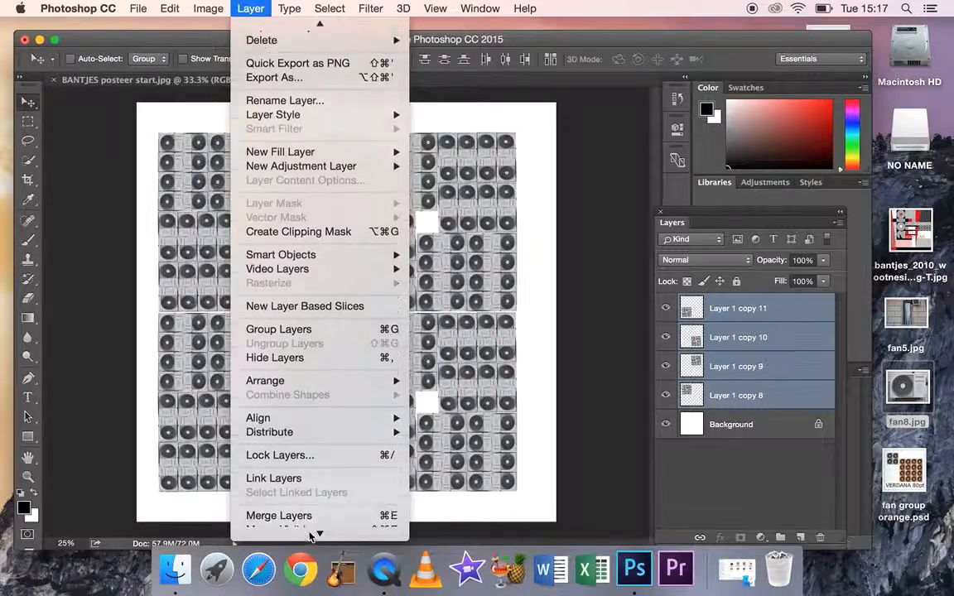
pyautogui.click(303, 479)
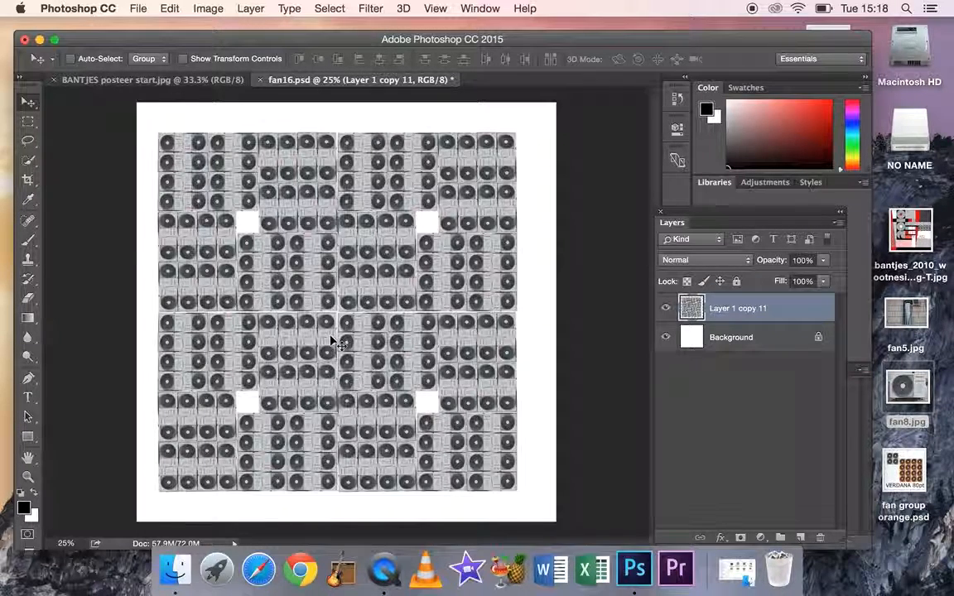
pyautogui.moveTo(336, 321)
pyautogui.mouseDown()
pyautogui.moveTo(352, 321)
pyautogui.moveTo(339, 315)
pyautogui.mouseUp()
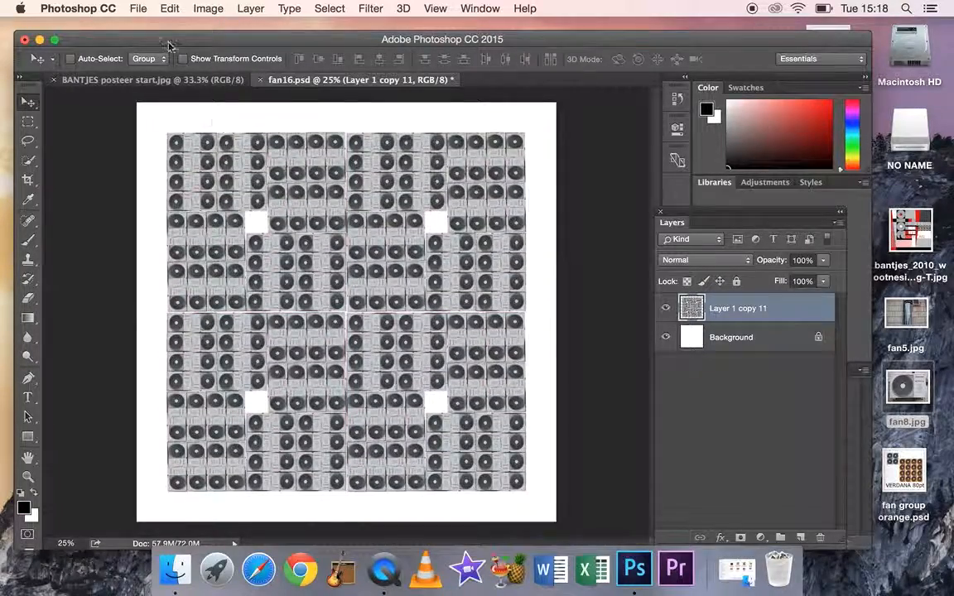
# Save a JPEG copy to the Desktop as "fan16pattern b and w.jpg" at quality 8 with Baseline ("Standard")
pyautogui.click(136, 8)
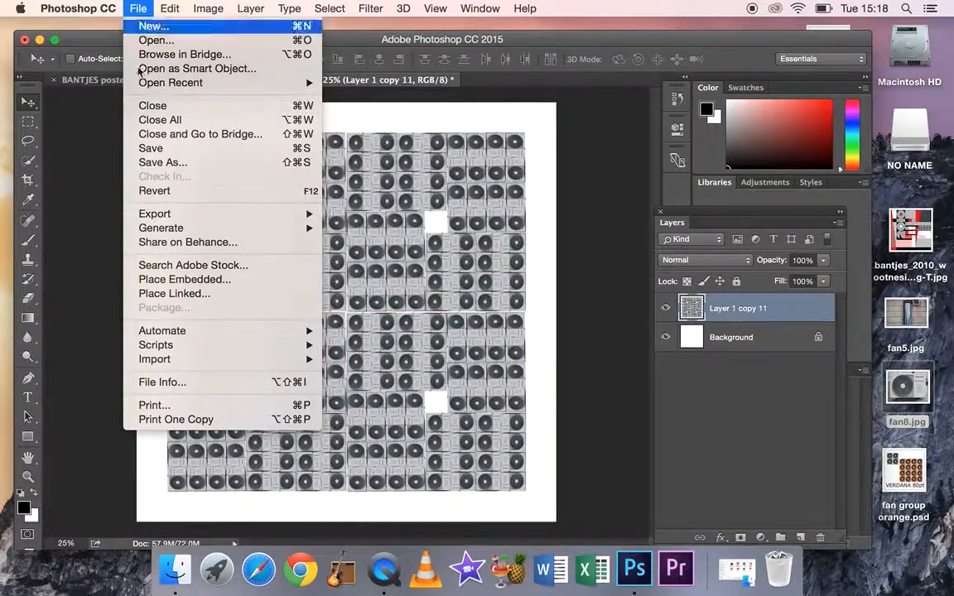
pyautogui.click(205, 162)
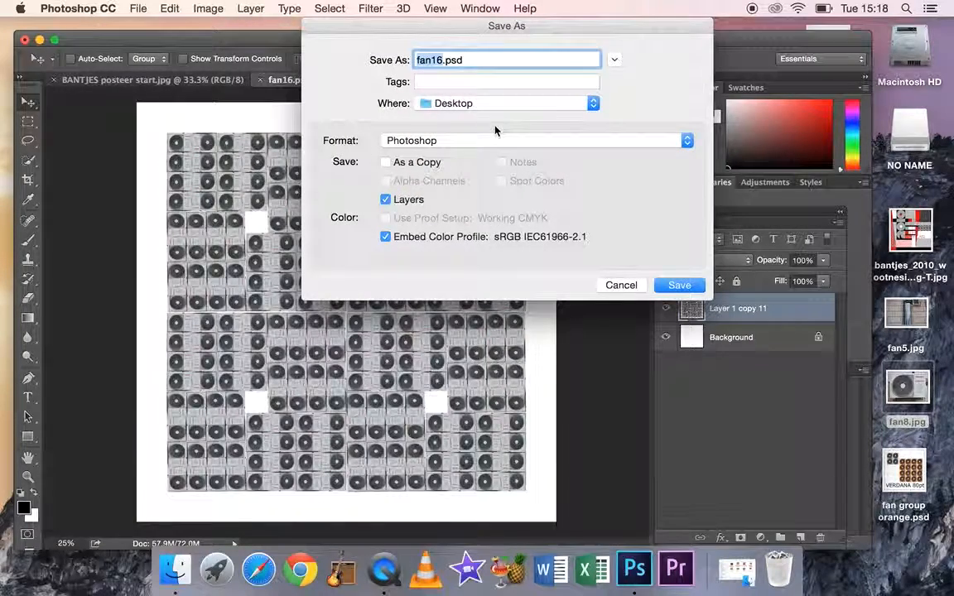
pyautogui.click(687, 141)
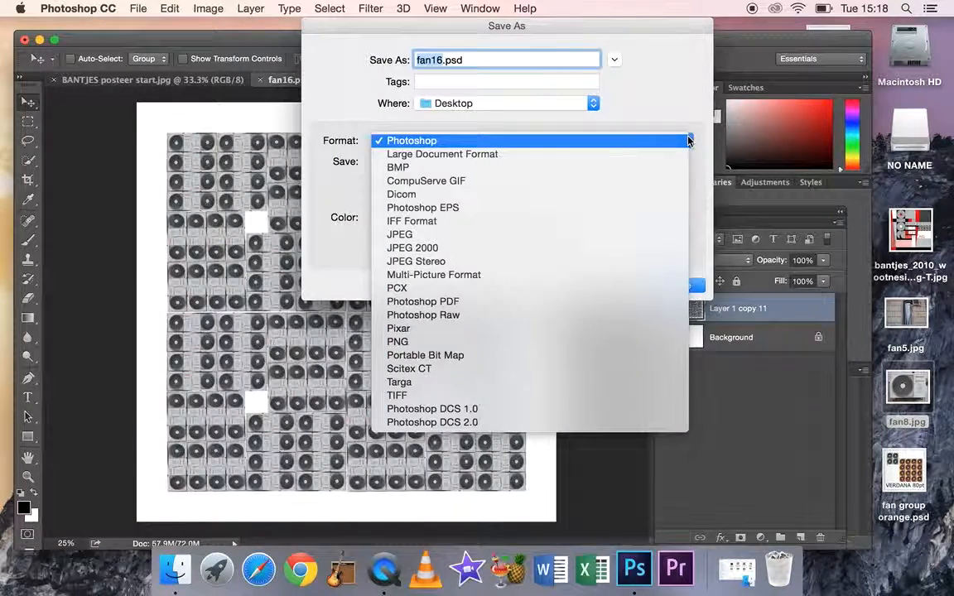
pyautogui.click(474, 236)
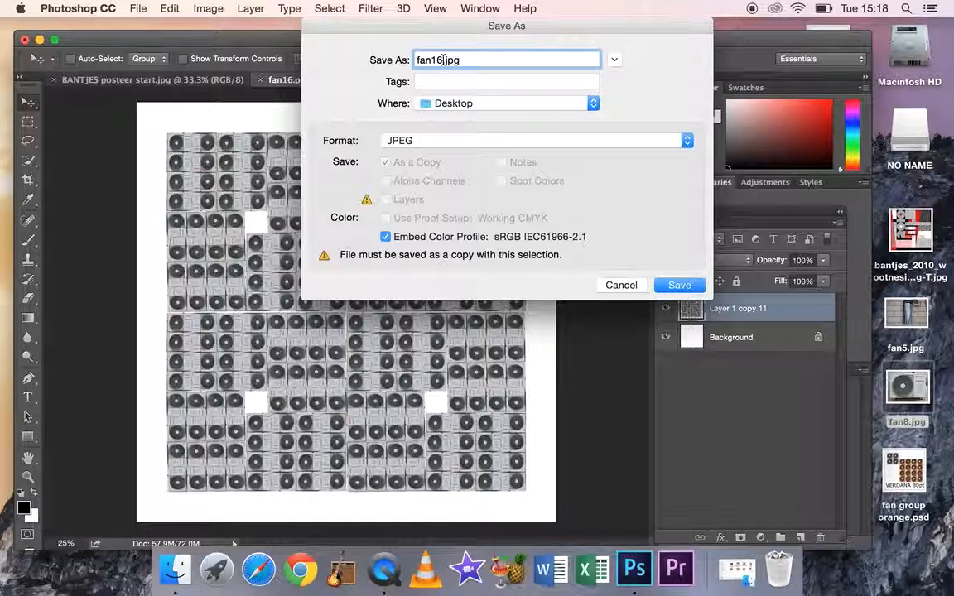
pyautogui.write('pattern b and w')
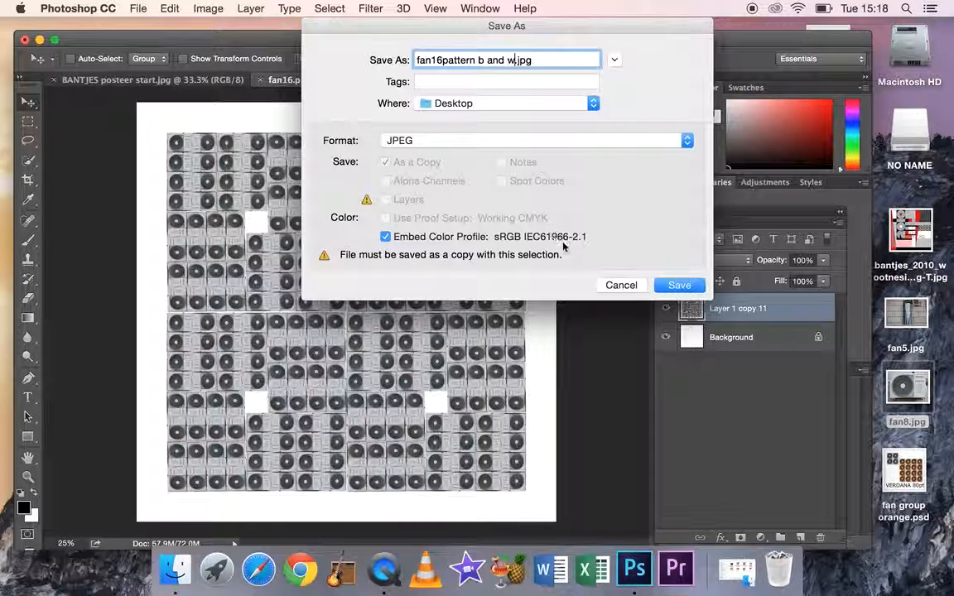
pyautogui.click(679, 289)
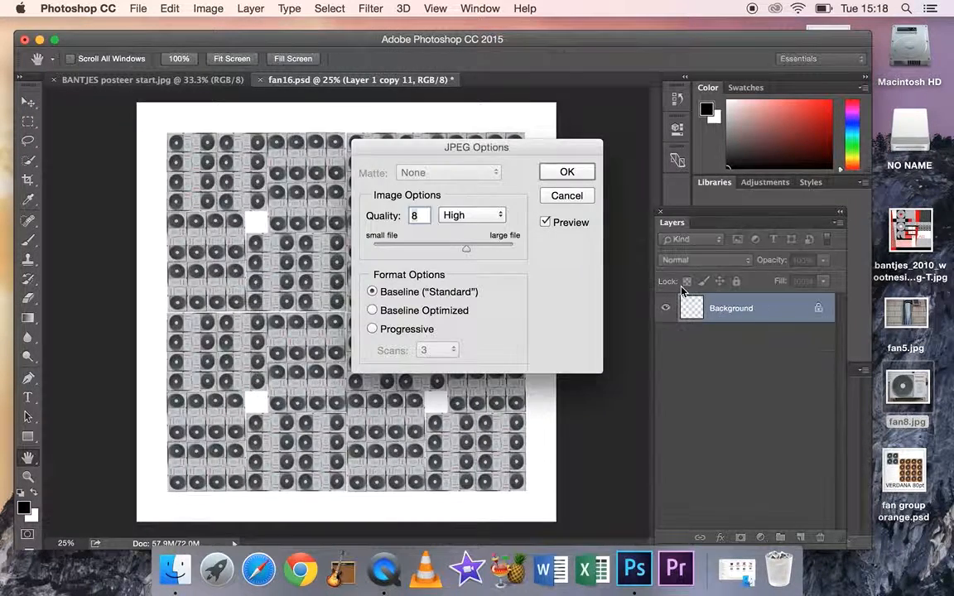
pyautogui.click(574, 178)
pyautogui.press('v')
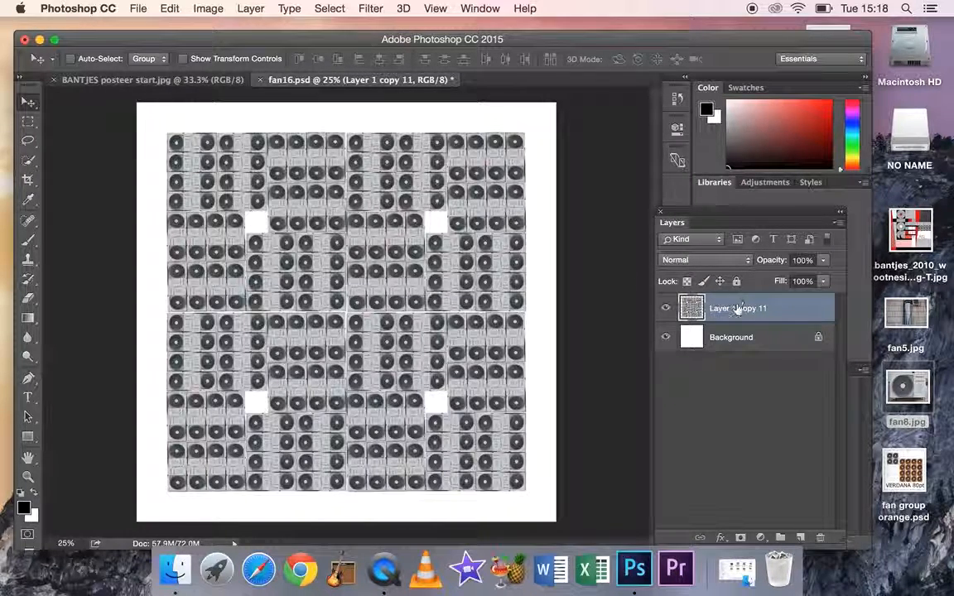
# Recolour the merged pattern layer bright blue with a Hue/Saturation adjustment, setting Hue to -9 and Saturation to +100
pyautogui.click(210, 12)
pyautogui.moveTo(244, 52)
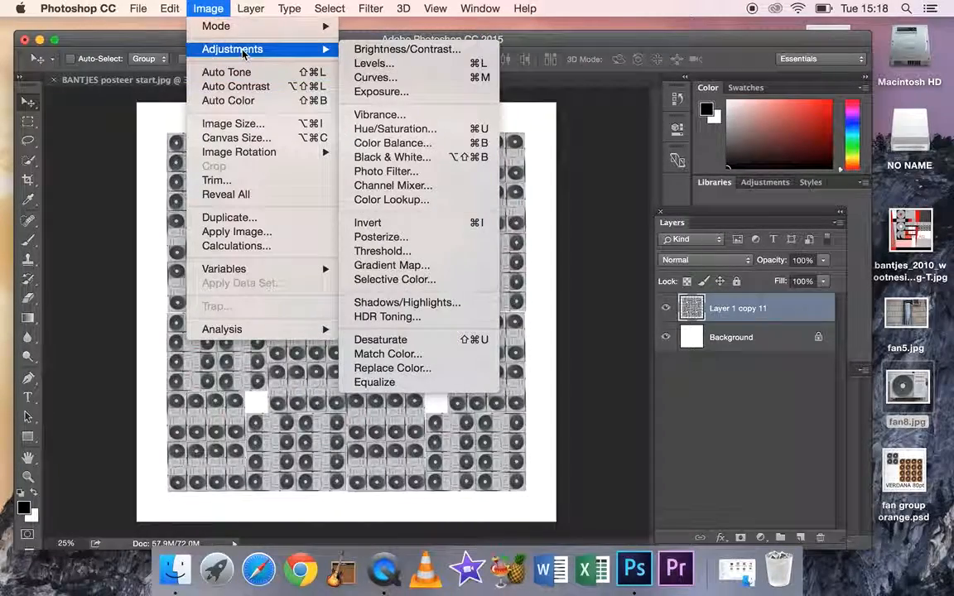
pyautogui.click(414, 133)
pyautogui.moveTo(414, 132); pyautogui.dragTo(647, 142)
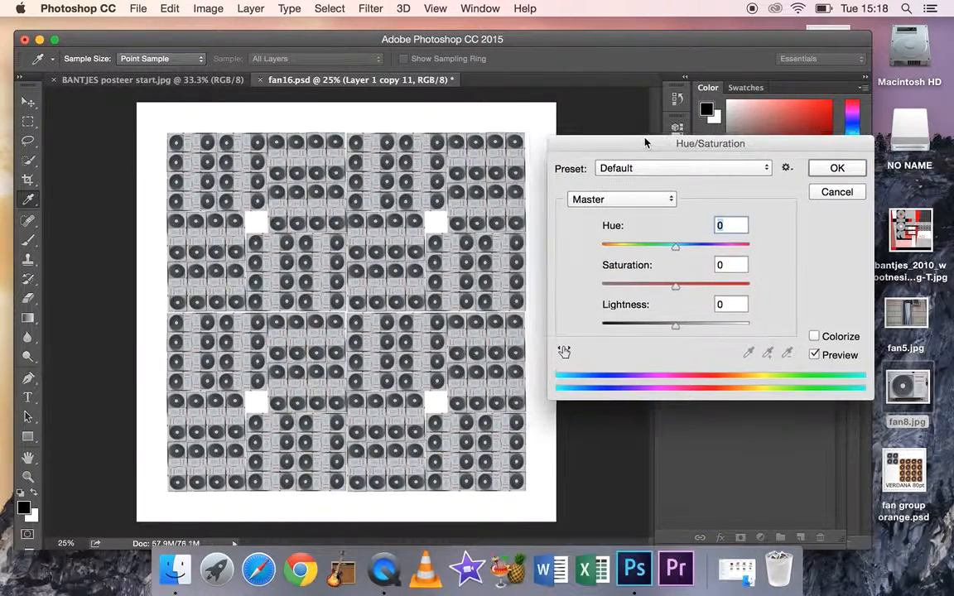
pyautogui.click(704, 286)
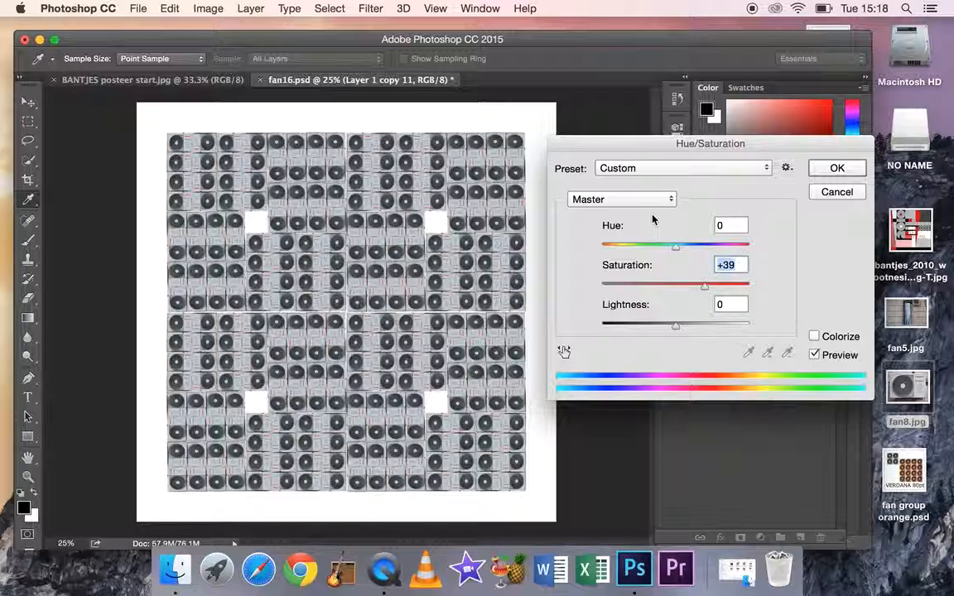
pyautogui.moveTo(676, 246); pyautogui.dragTo(658, 254)
pyautogui.moveTo(706, 287); pyautogui.dragTo(731, 288)
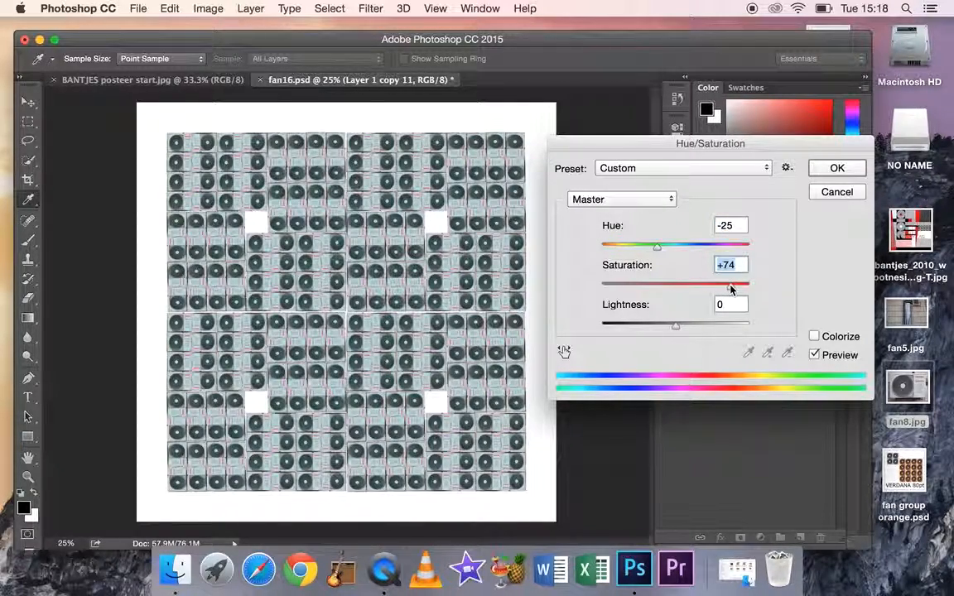
pyautogui.moveTo(658, 248); pyautogui.dragTo(604, 251)
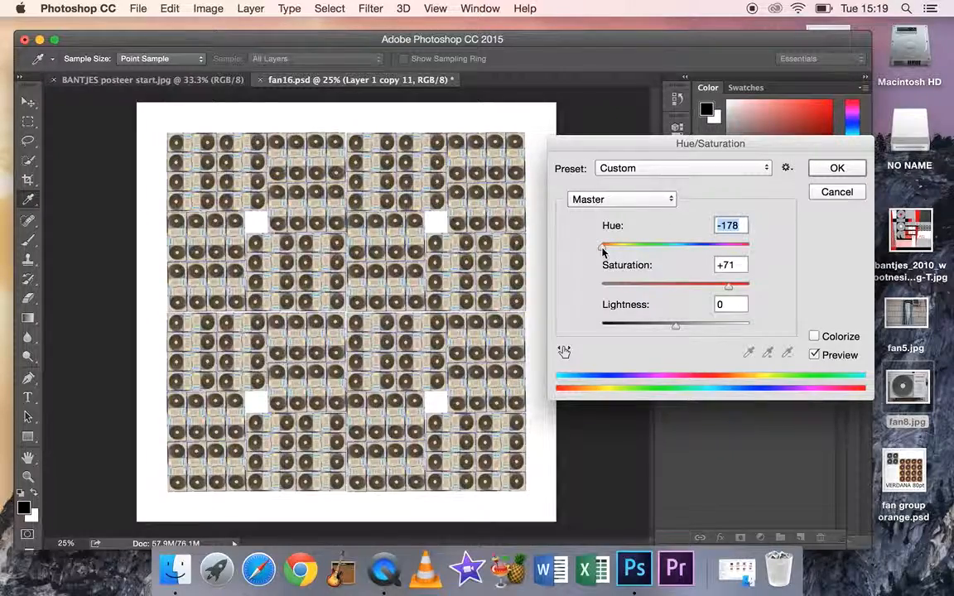
pyautogui.moveTo(736, 288); pyautogui.dragTo(753, 287)
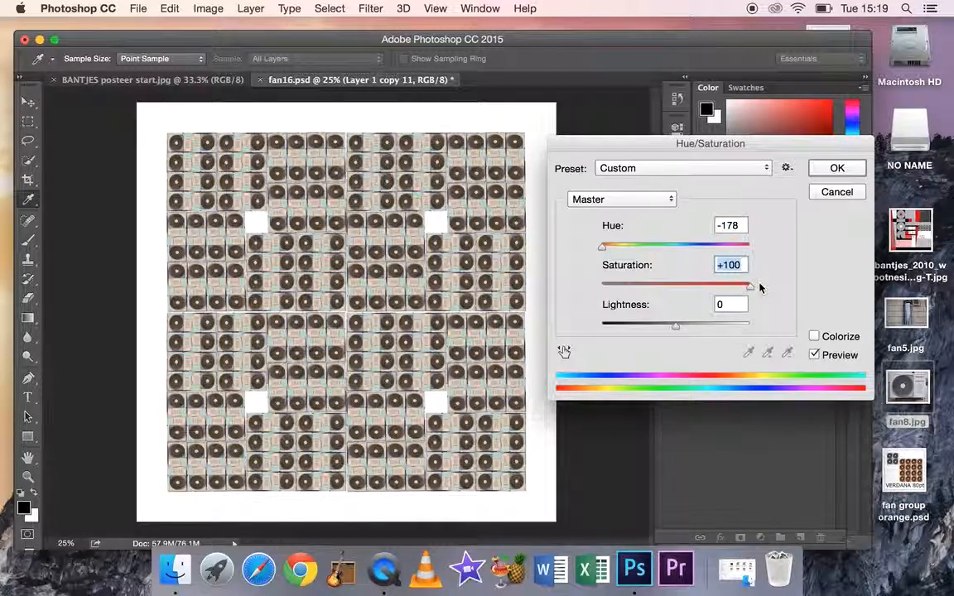
pyautogui.moveTo(604, 252); pyautogui.dragTo(669, 252)
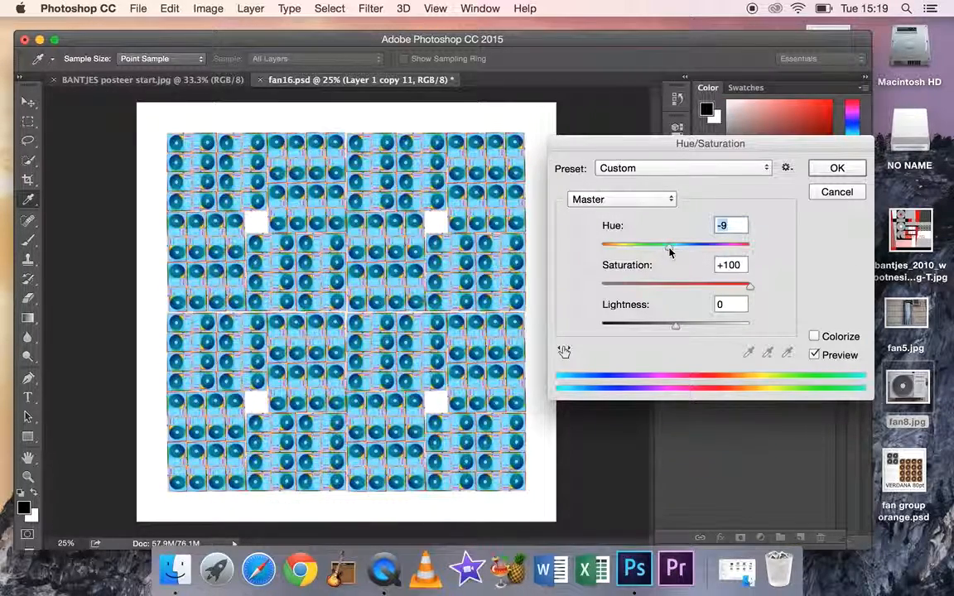
pyautogui.click(826, 175)
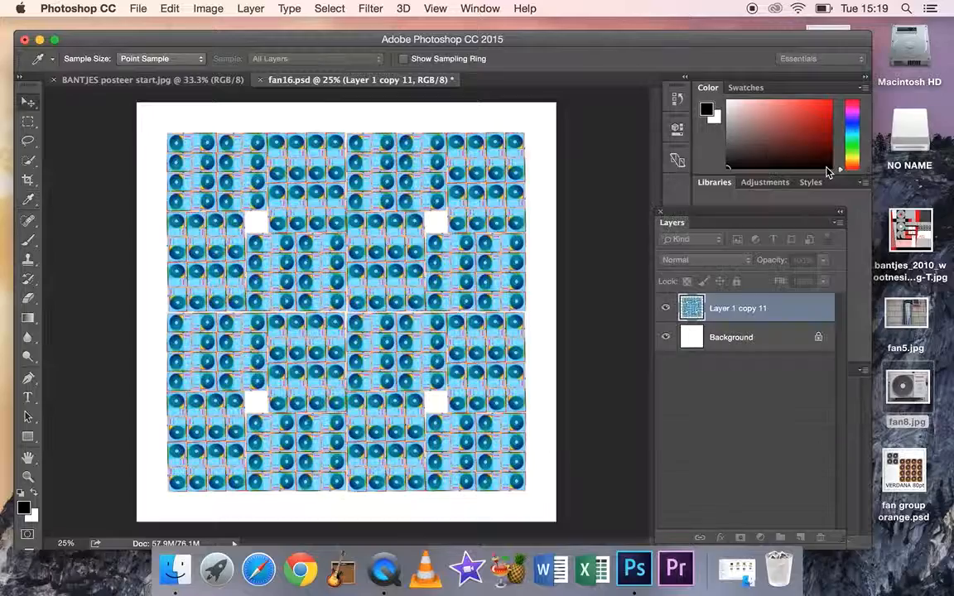
# Save a JPEG copy of the blue pattern to the Desktop as "fan16.jpg" at quality 8 with Baseline ("Standard")
pyautogui.press('v')
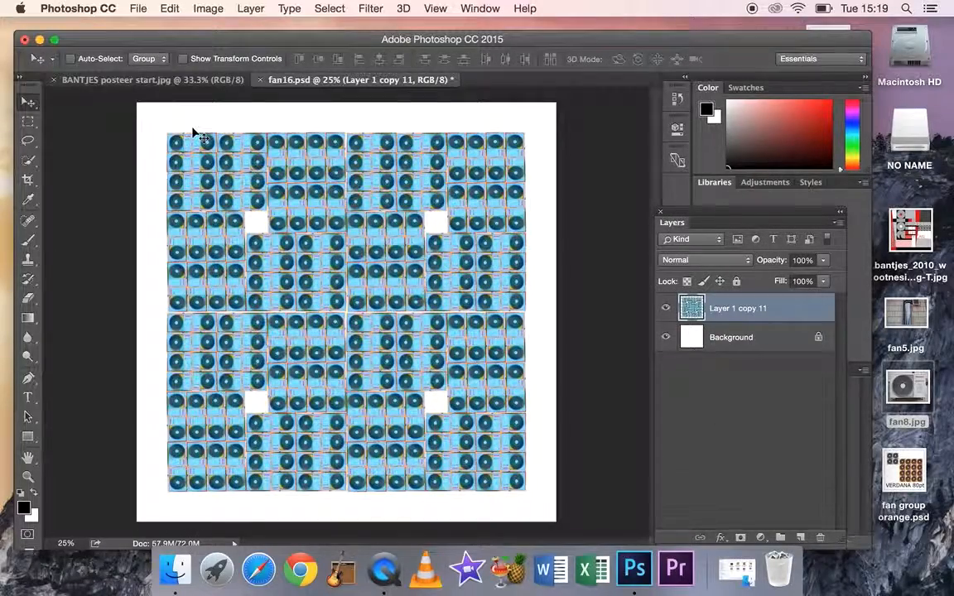
pyautogui.click(138, 8)
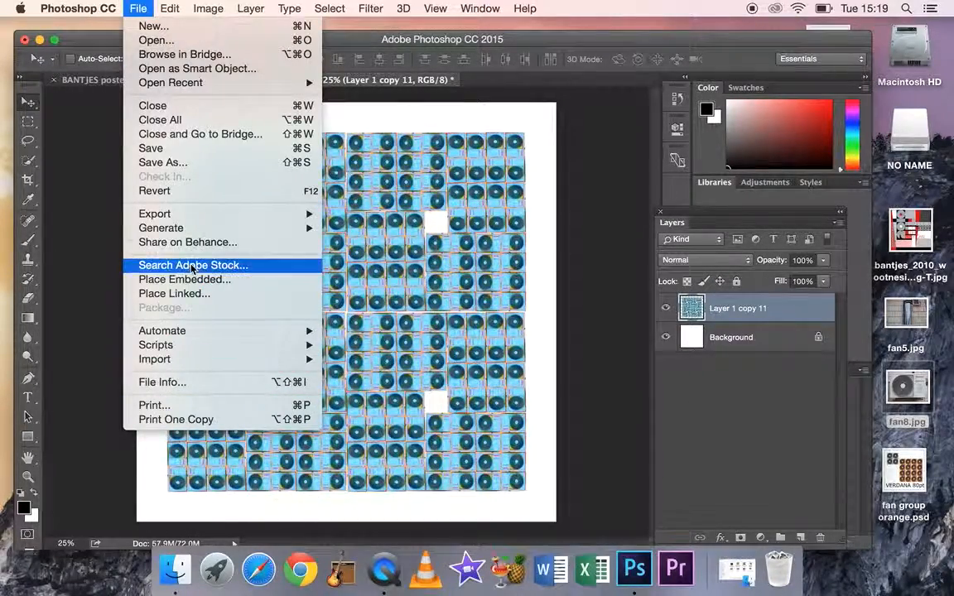
pyautogui.click(178, 164)
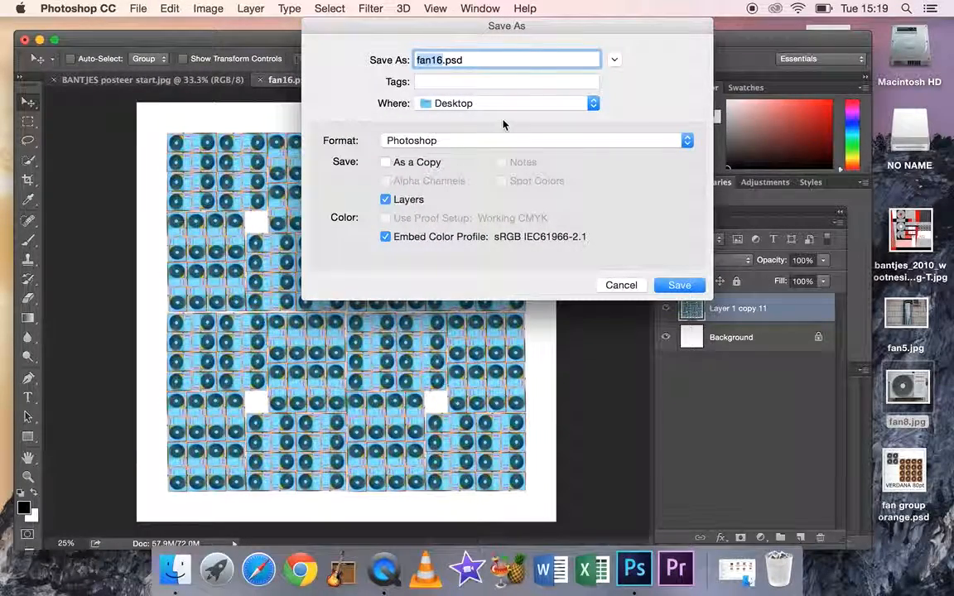
pyautogui.click(686, 140)
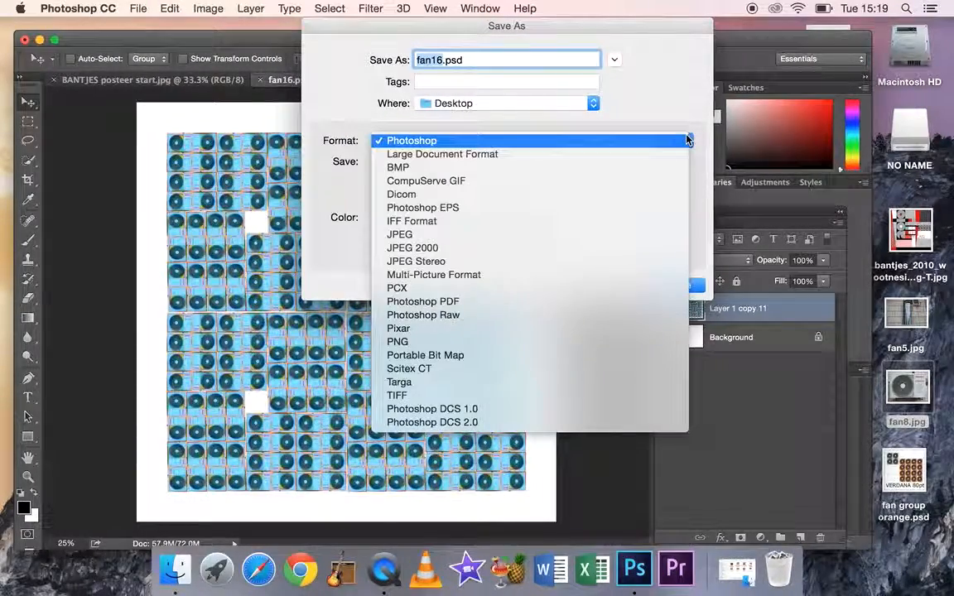
pyautogui.click(455, 236)
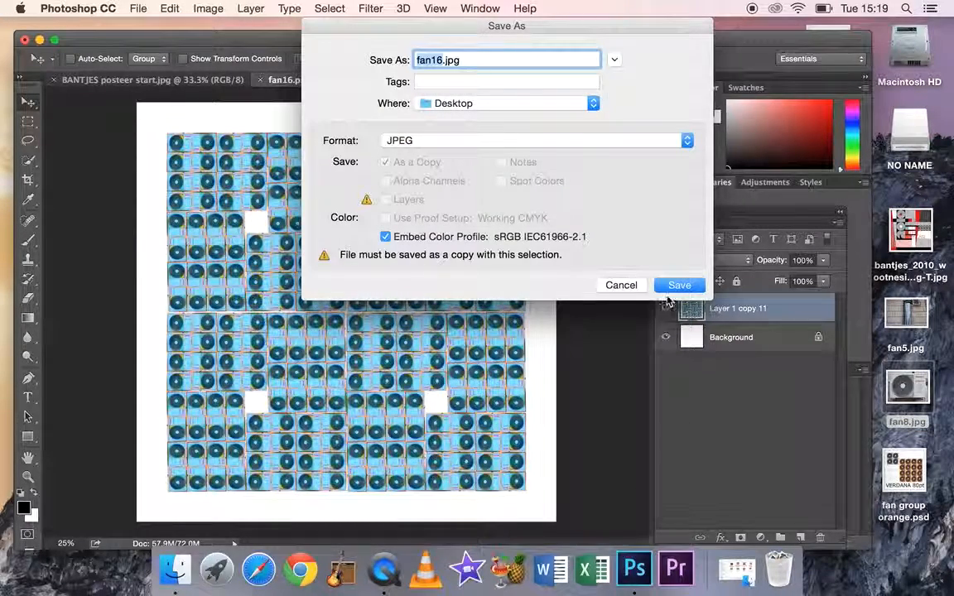
pyautogui.click(680, 286)
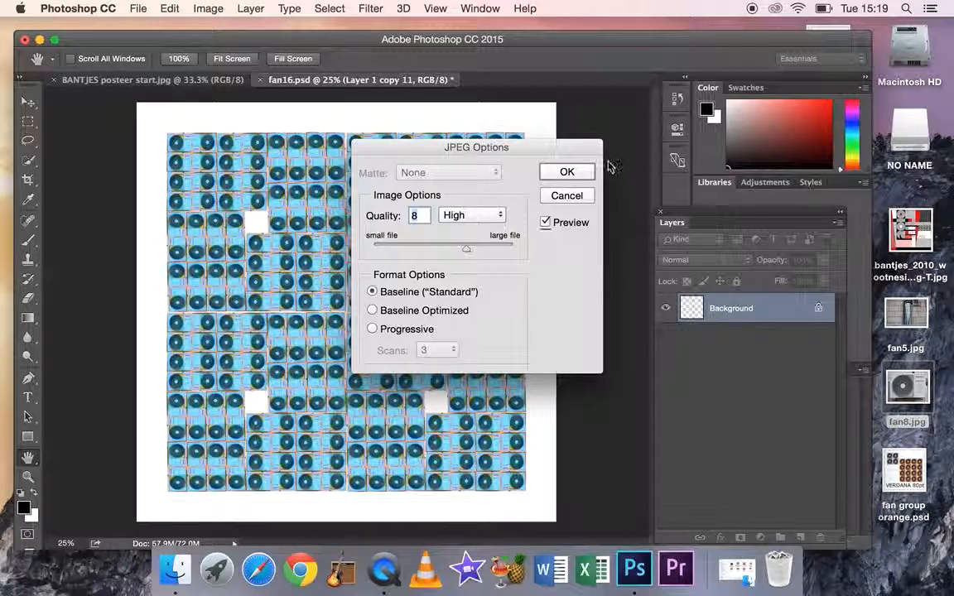
pyautogui.click(568, 172)
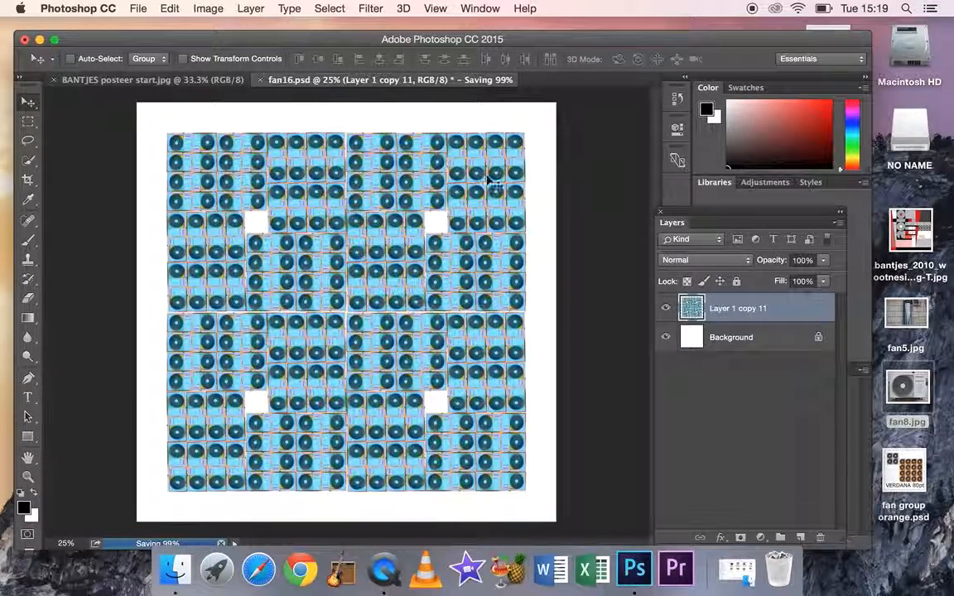